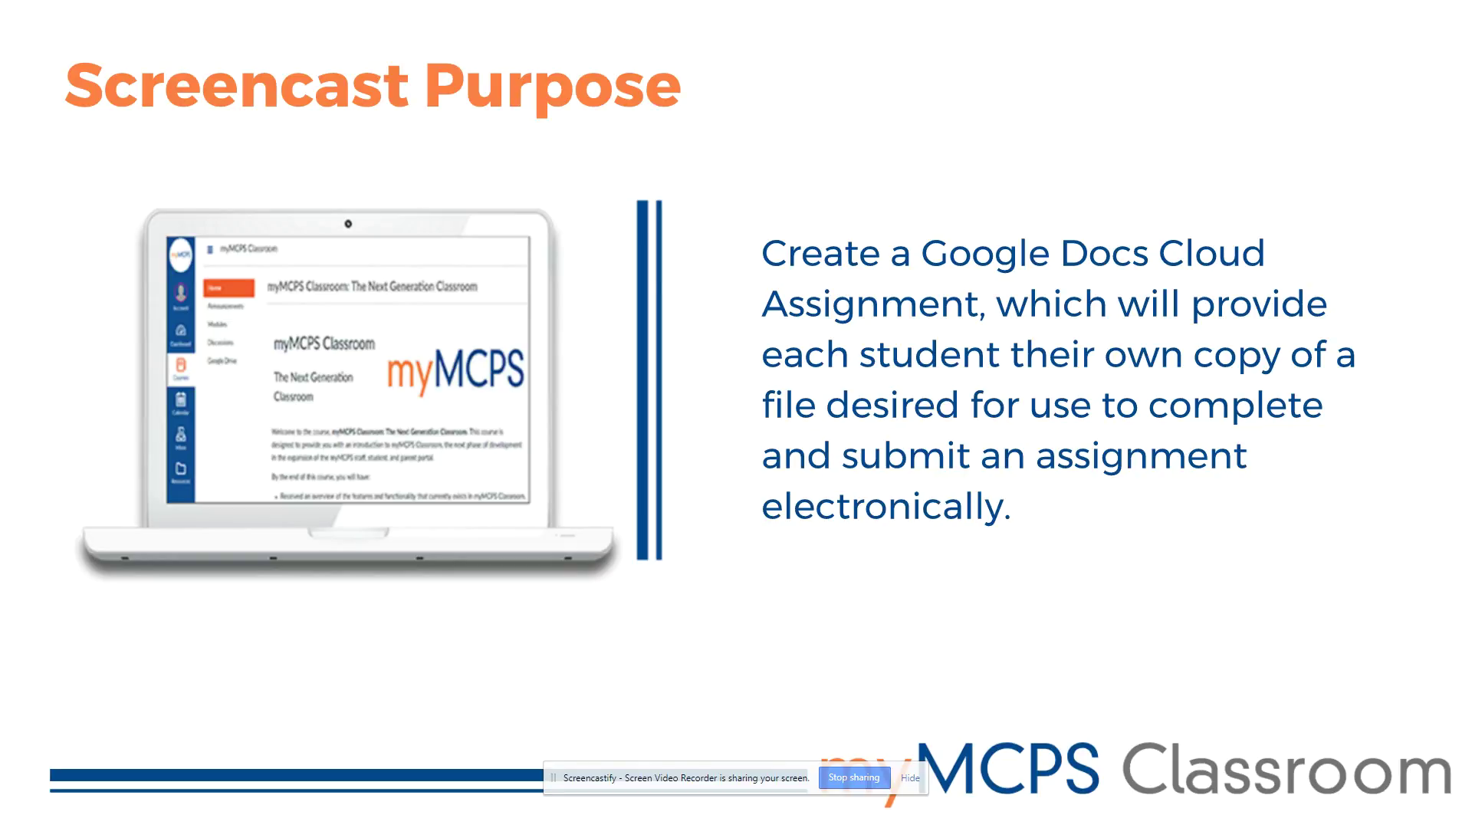
Exit the full-screen slideshow back to editing the Screencast Purpose slide
key(Escape)
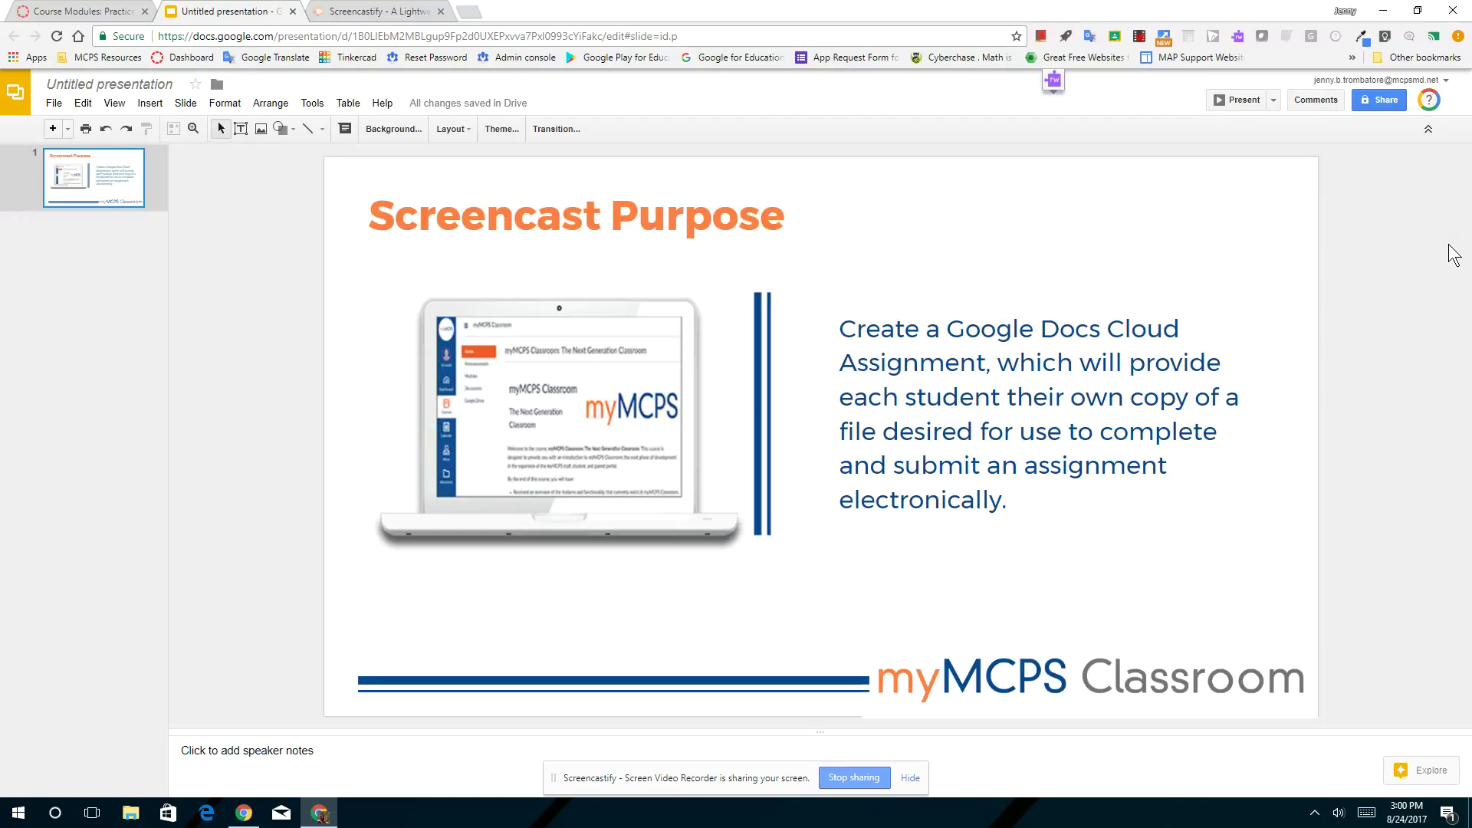
On the course Modules page, preview adding a new assignment to Introductions, then cancel without adding
click(51, 17)
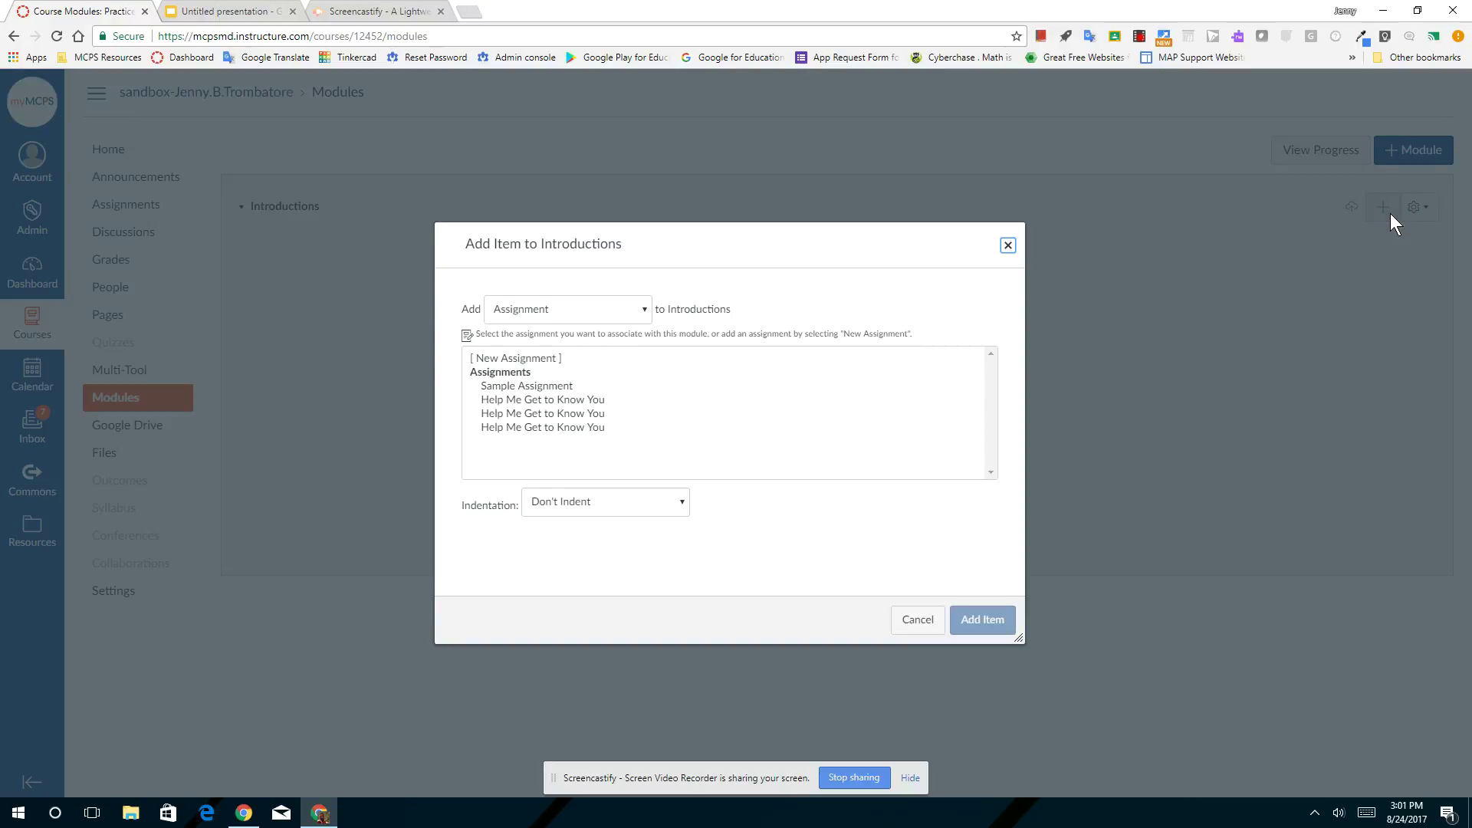
click(578, 319)
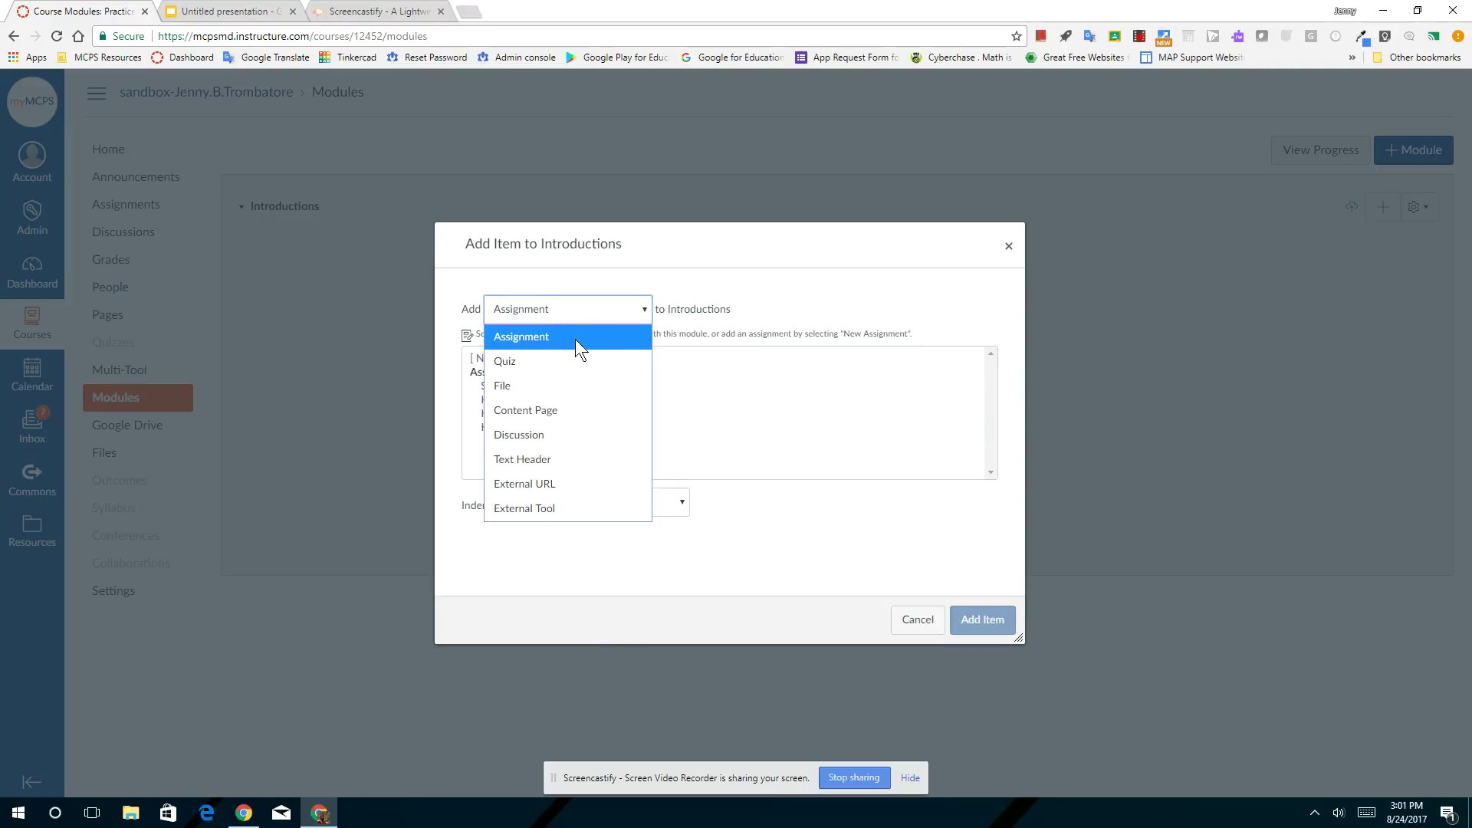
click(578, 338)
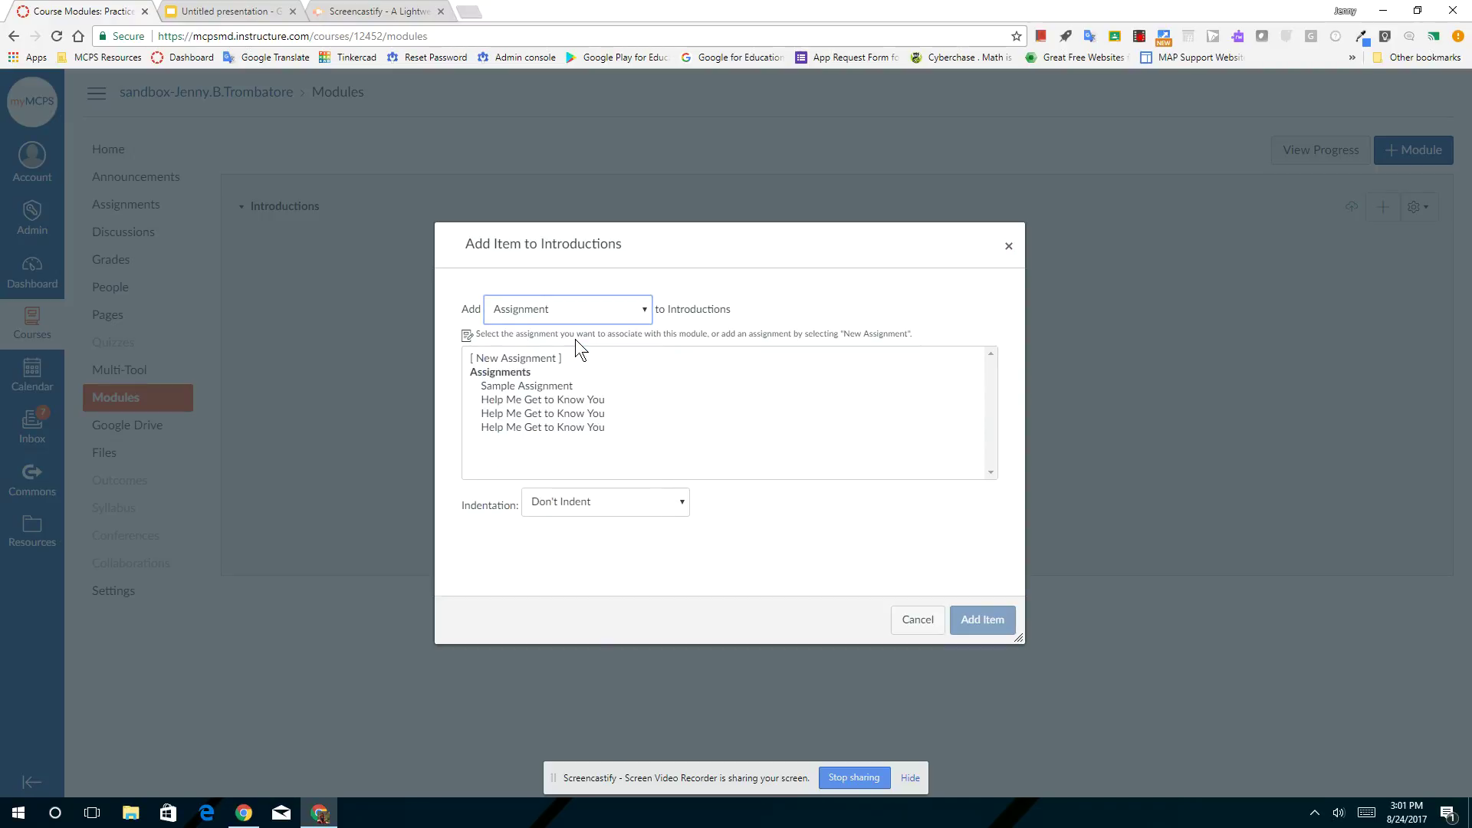
click(551, 360)
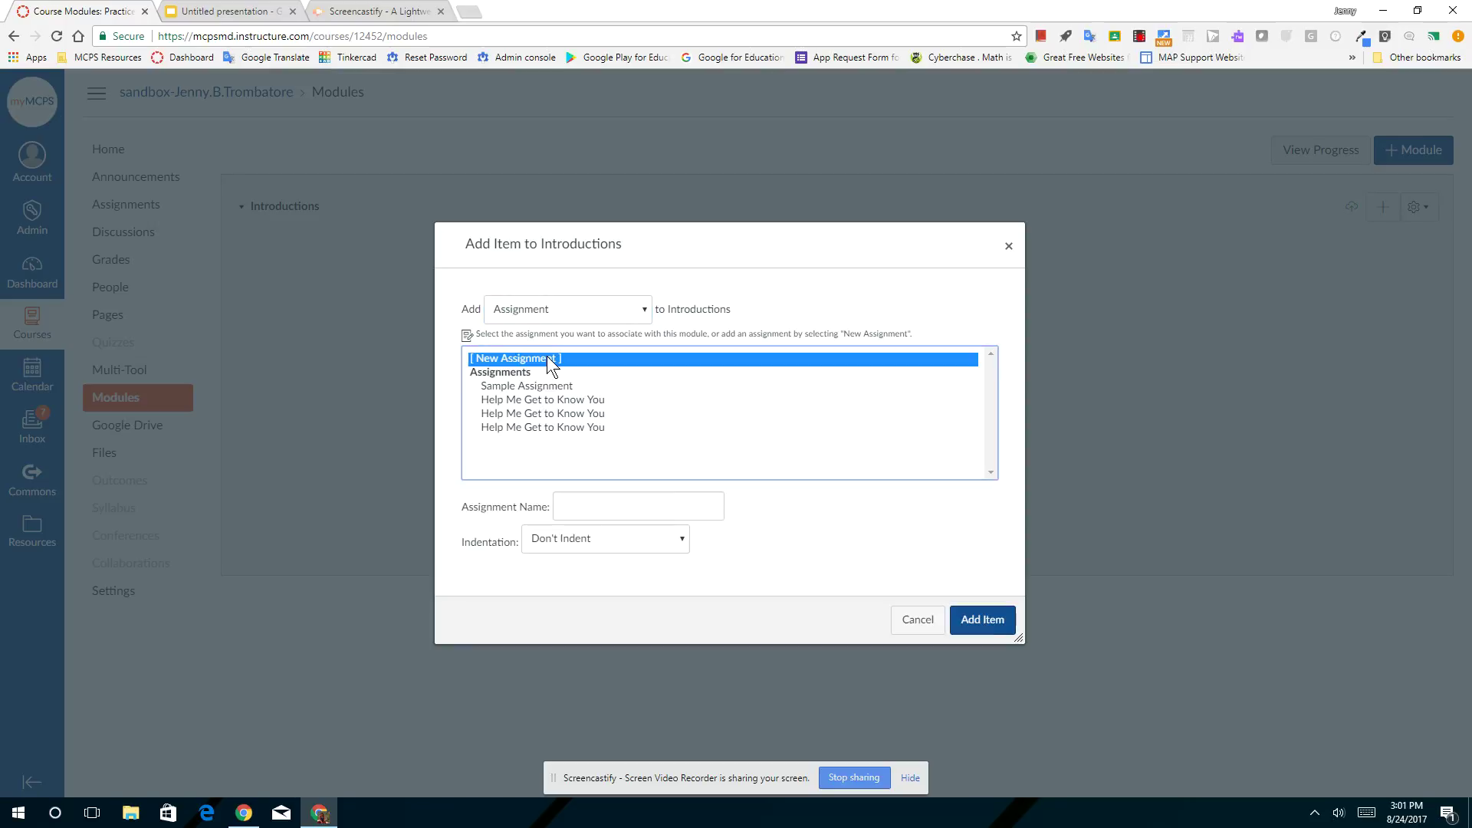
click(584, 504)
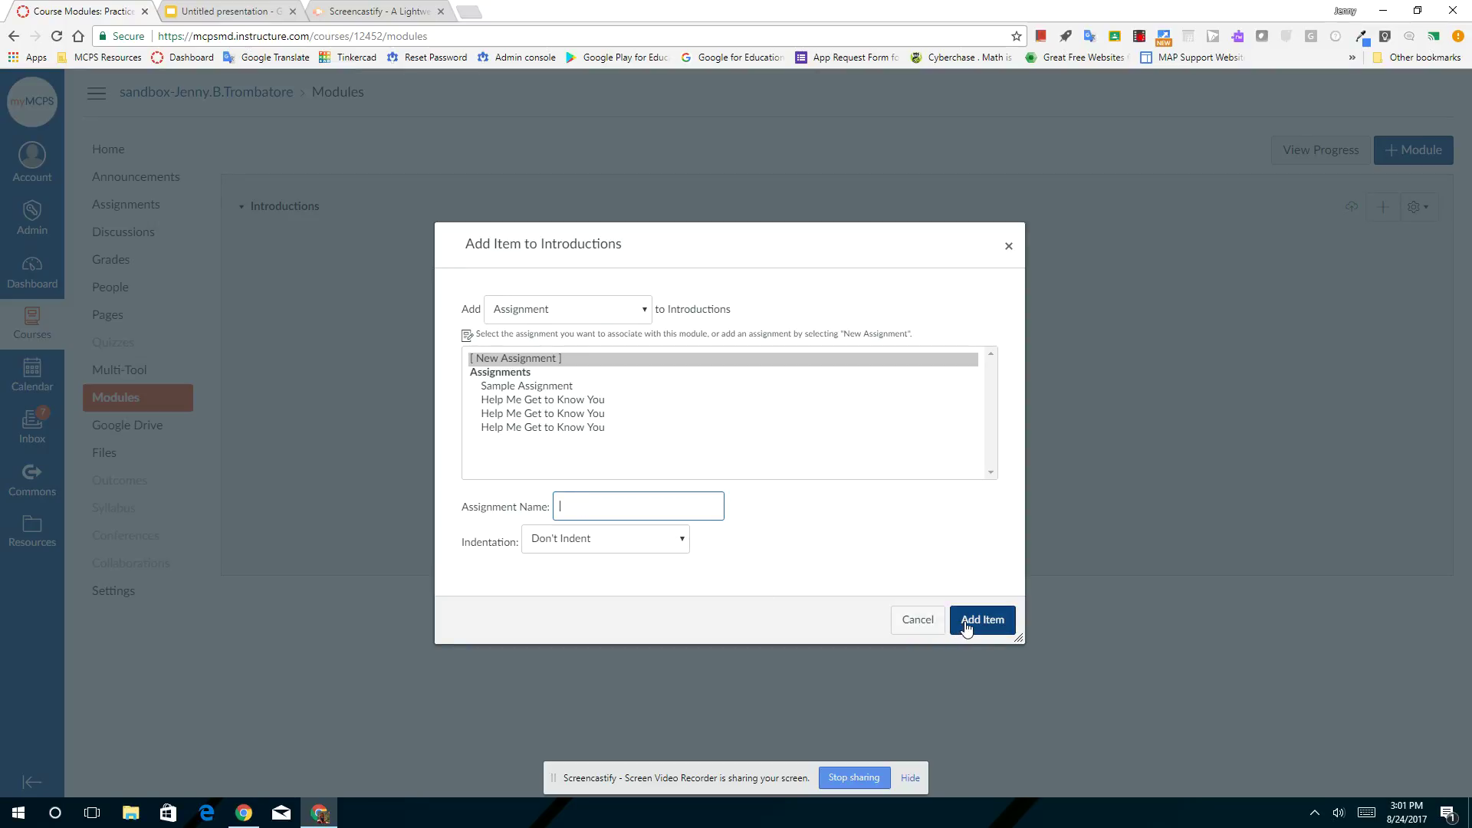
click(1009, 245)
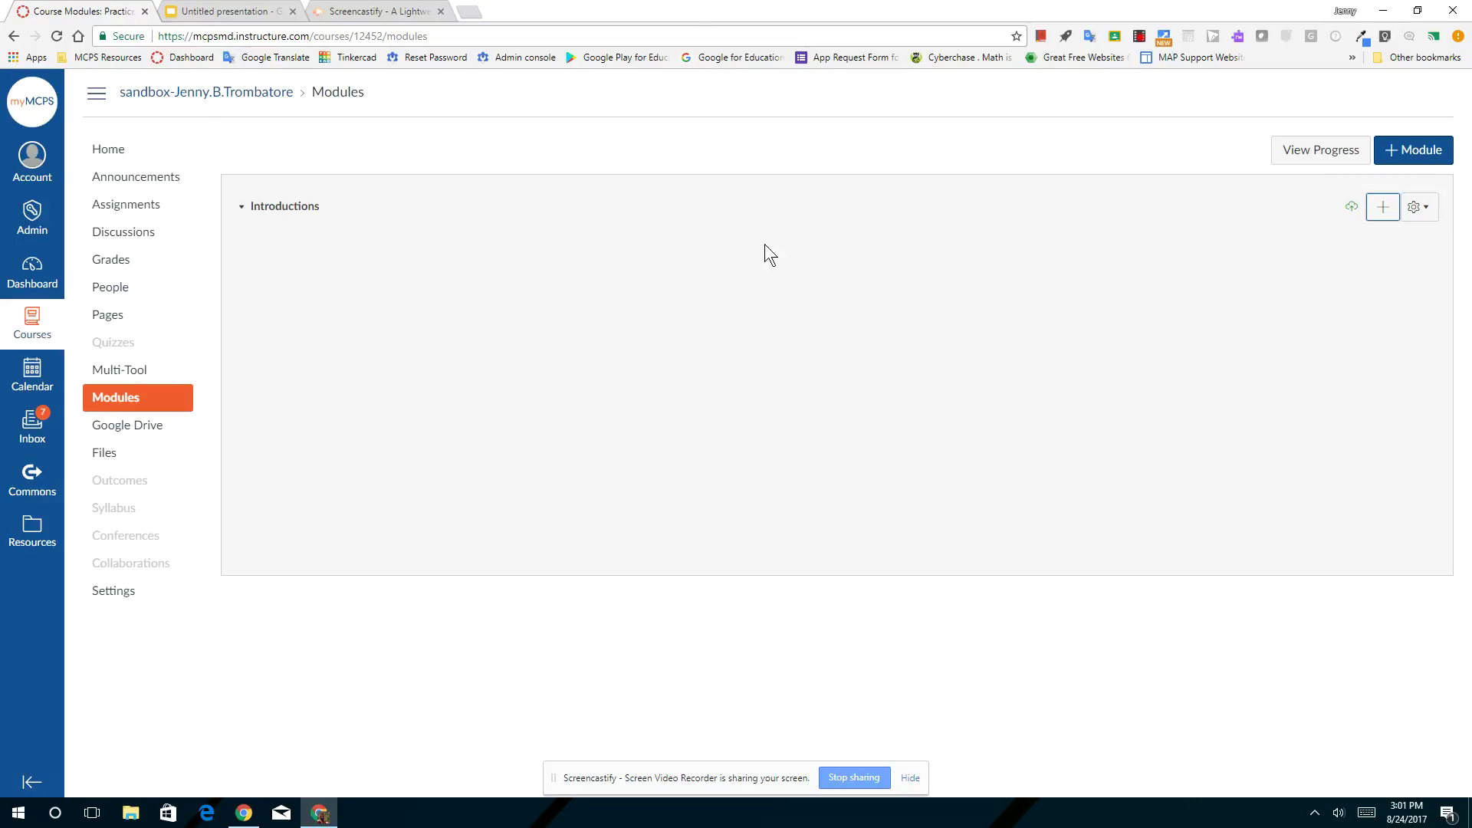
click(118, 205)
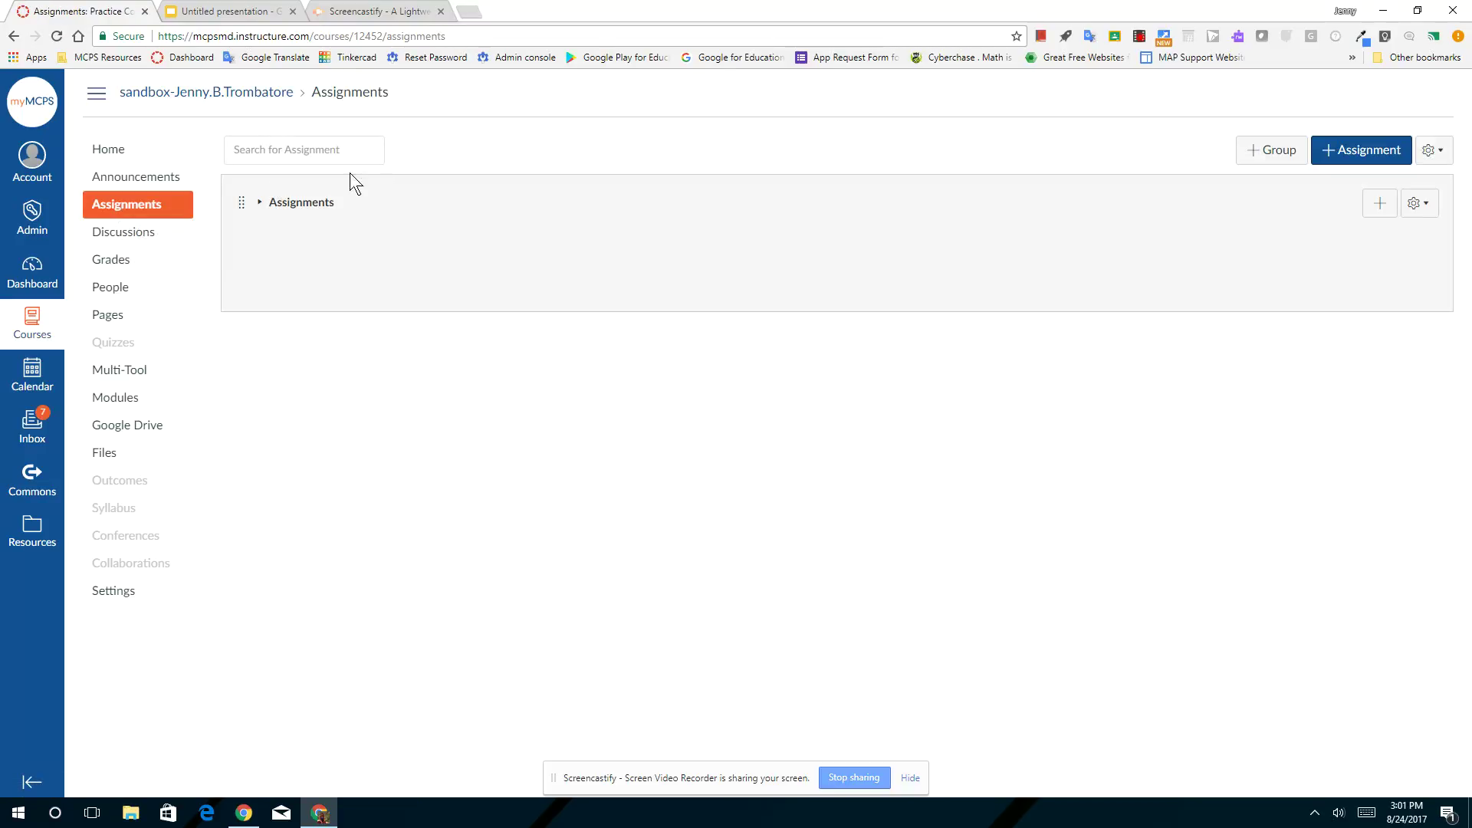
Begin a new course assignment titled 'Introductions Assignment' and move to its description
click(1334, 146)
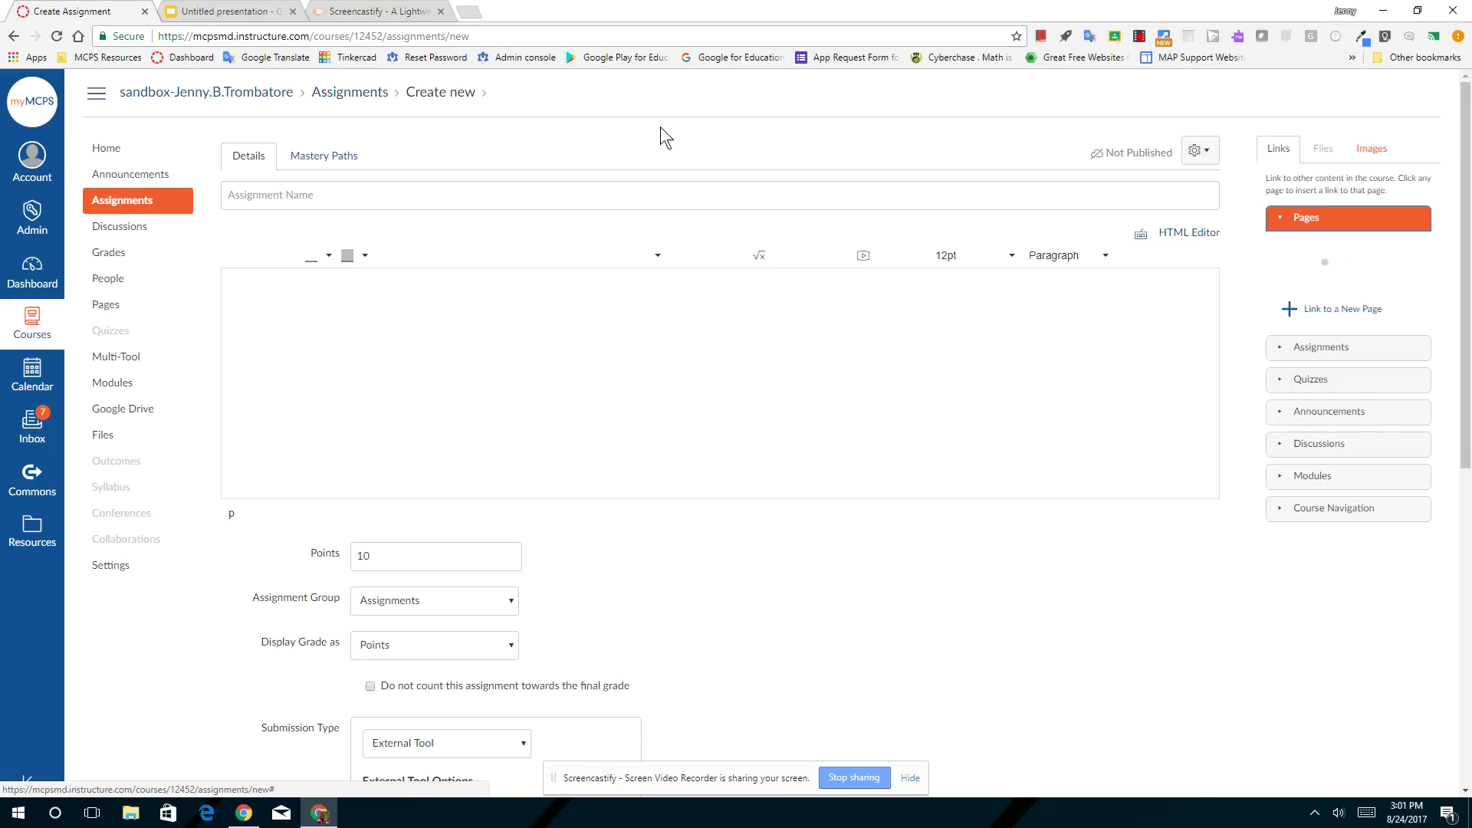
click(349, 190)
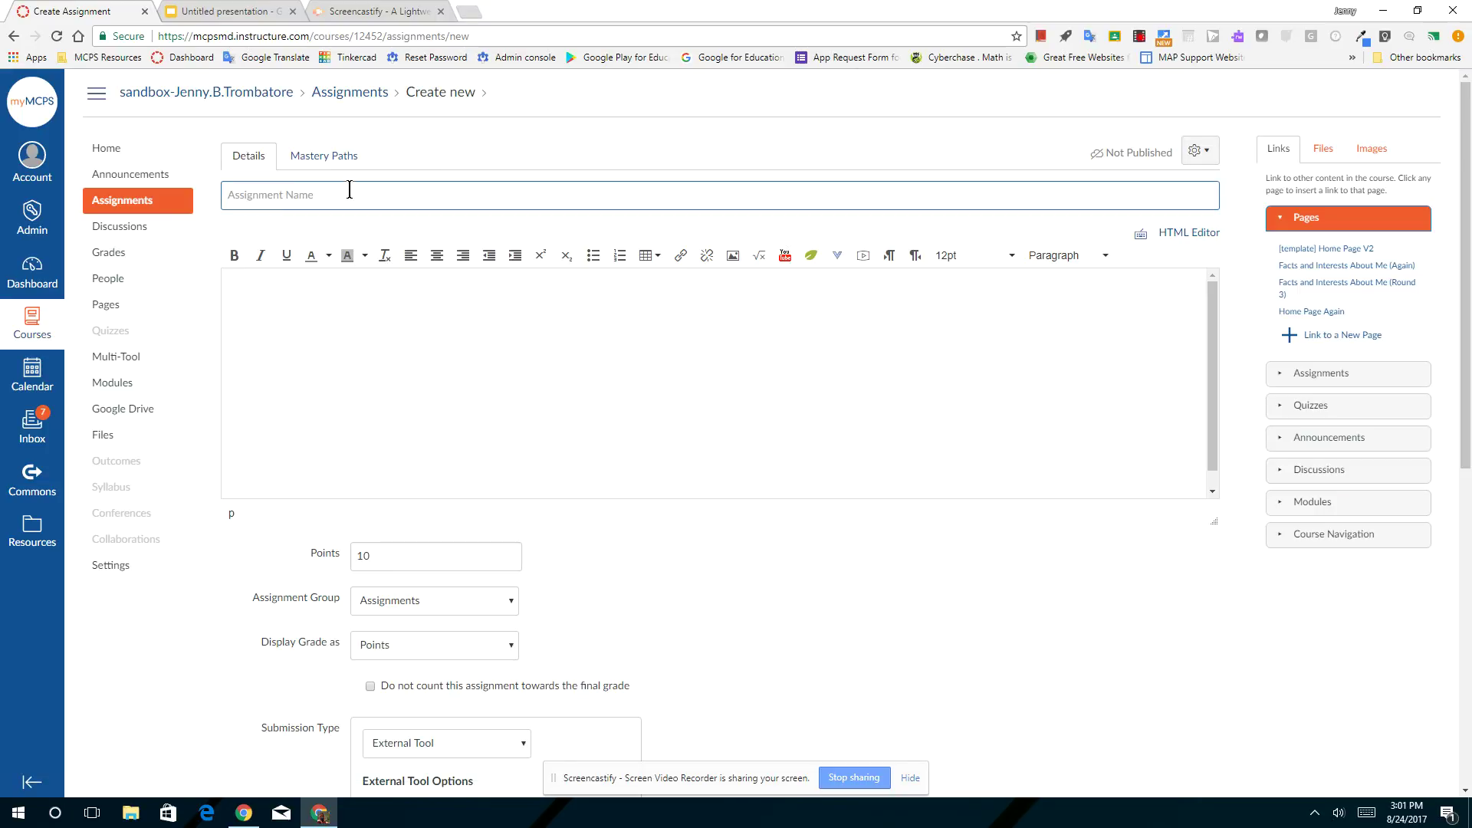
text(Introductions Assignment)
click(320, 283)
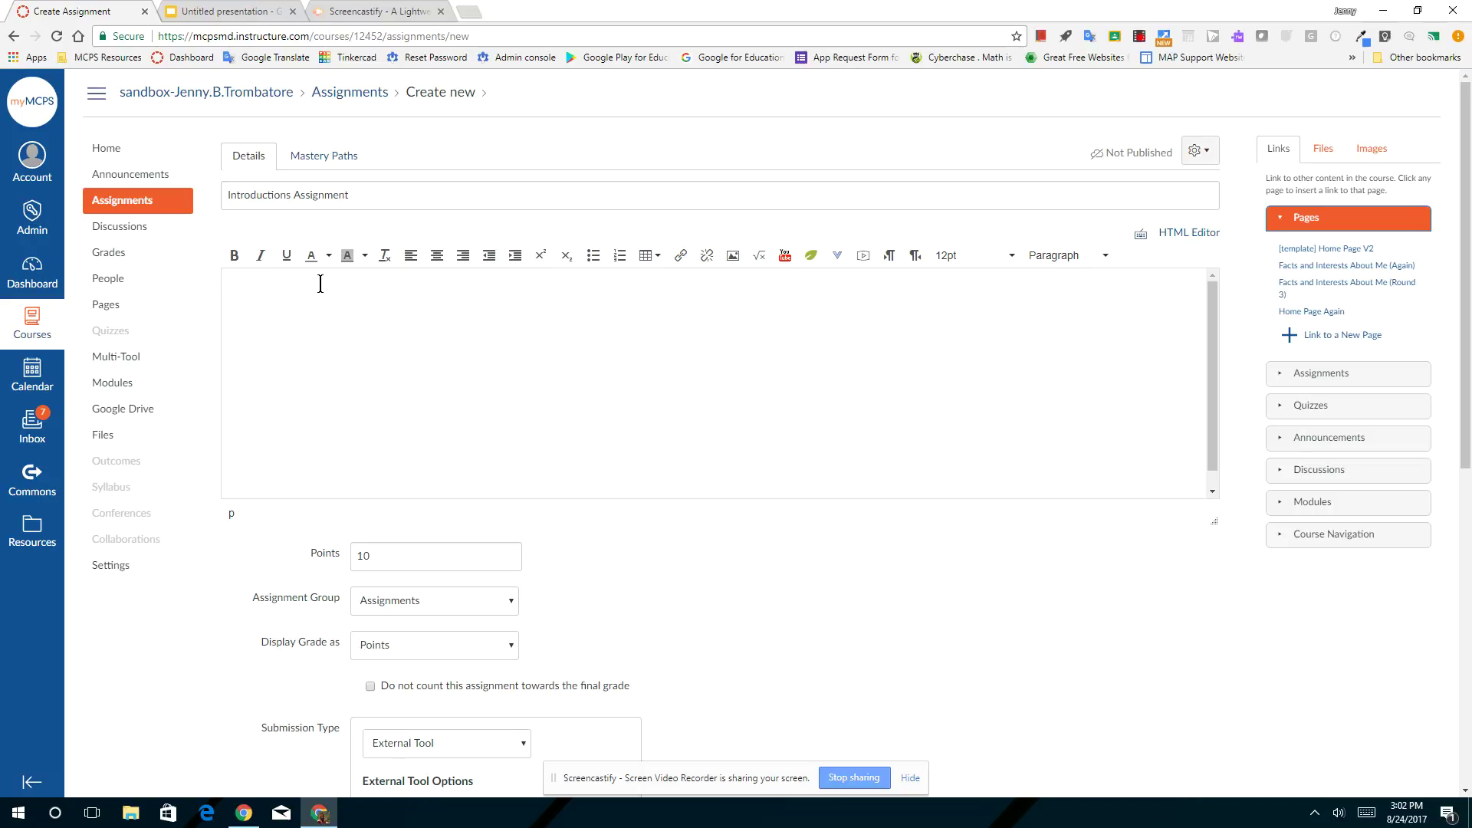
scroll(727, 571, down, 2)
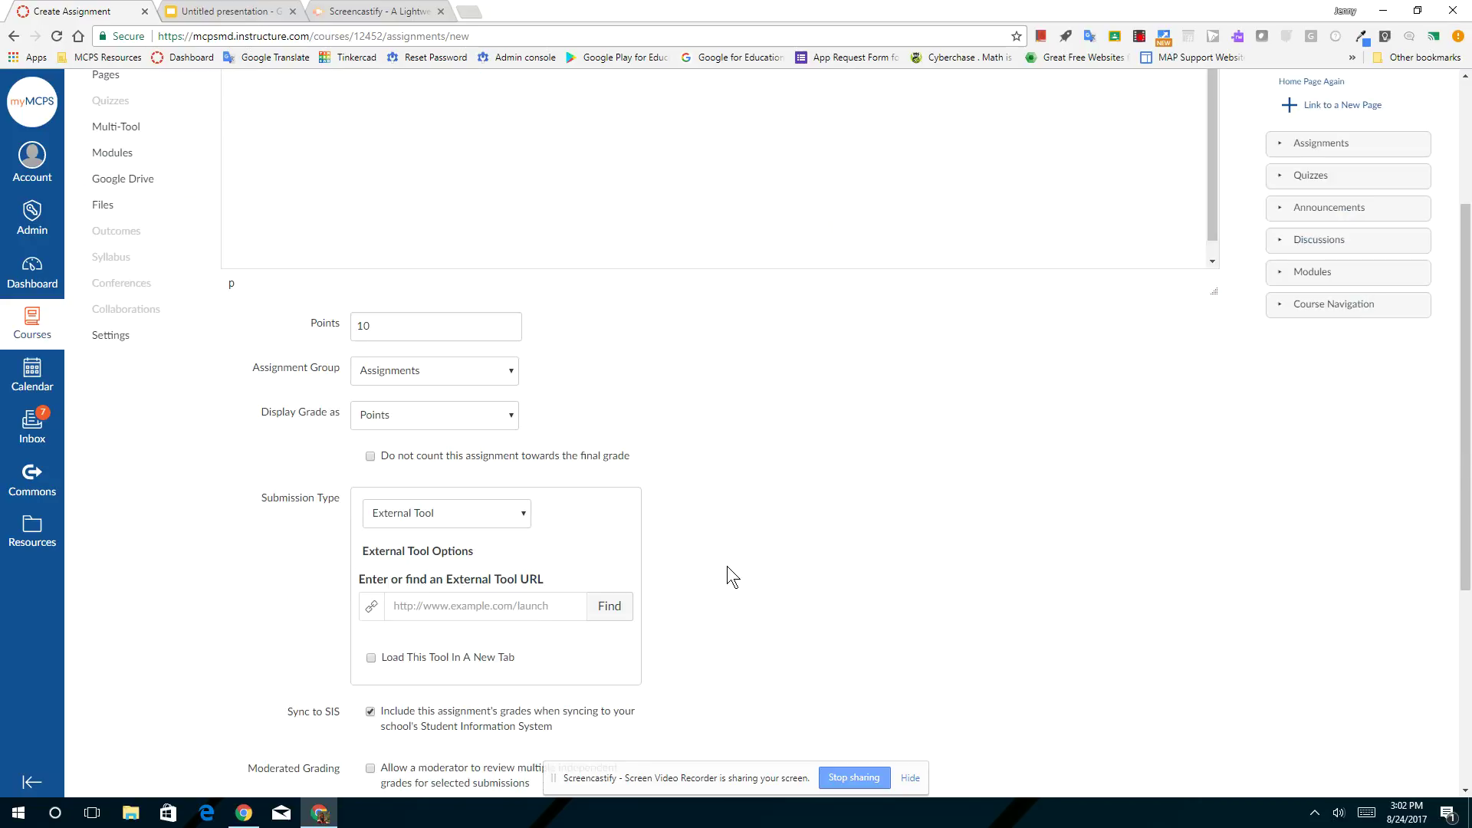
Set points to 5, grade display to Points, and submission type to External Tool
click(404, 329)
key(BackSpace)
key(BackSpace)
text(5)
click(408, 414)
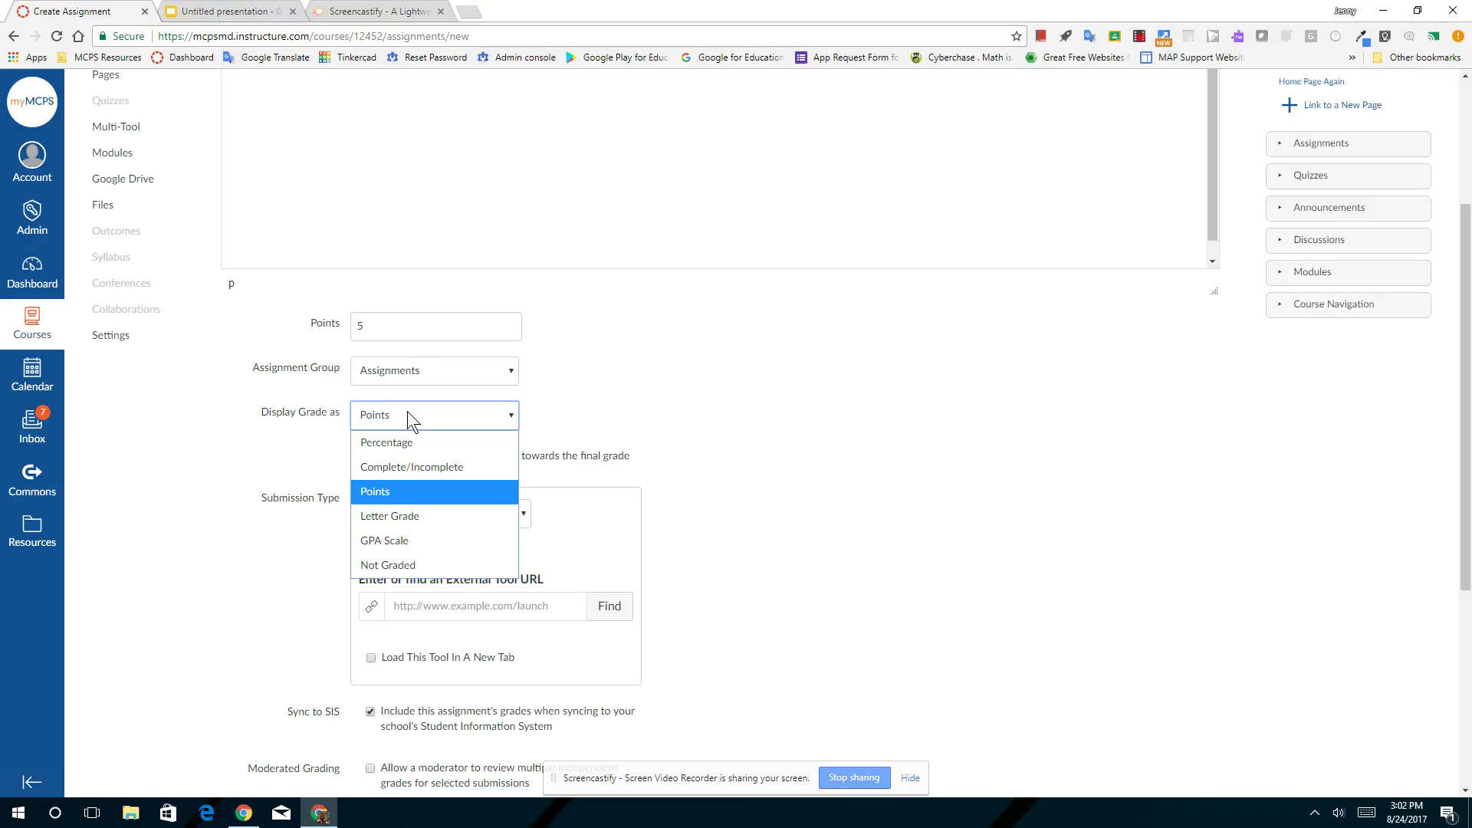
click(416, 488)
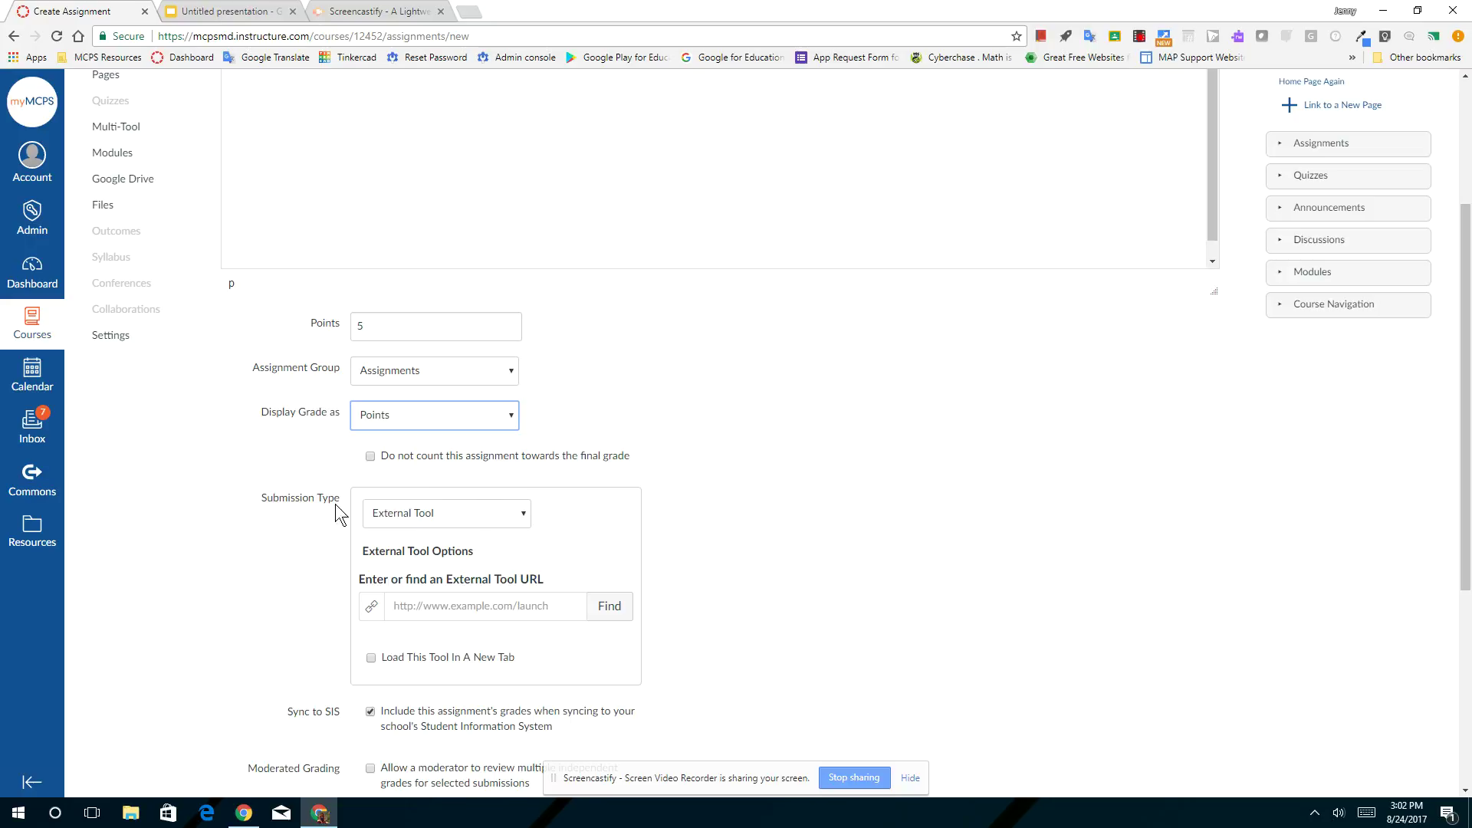
click(465, 517)
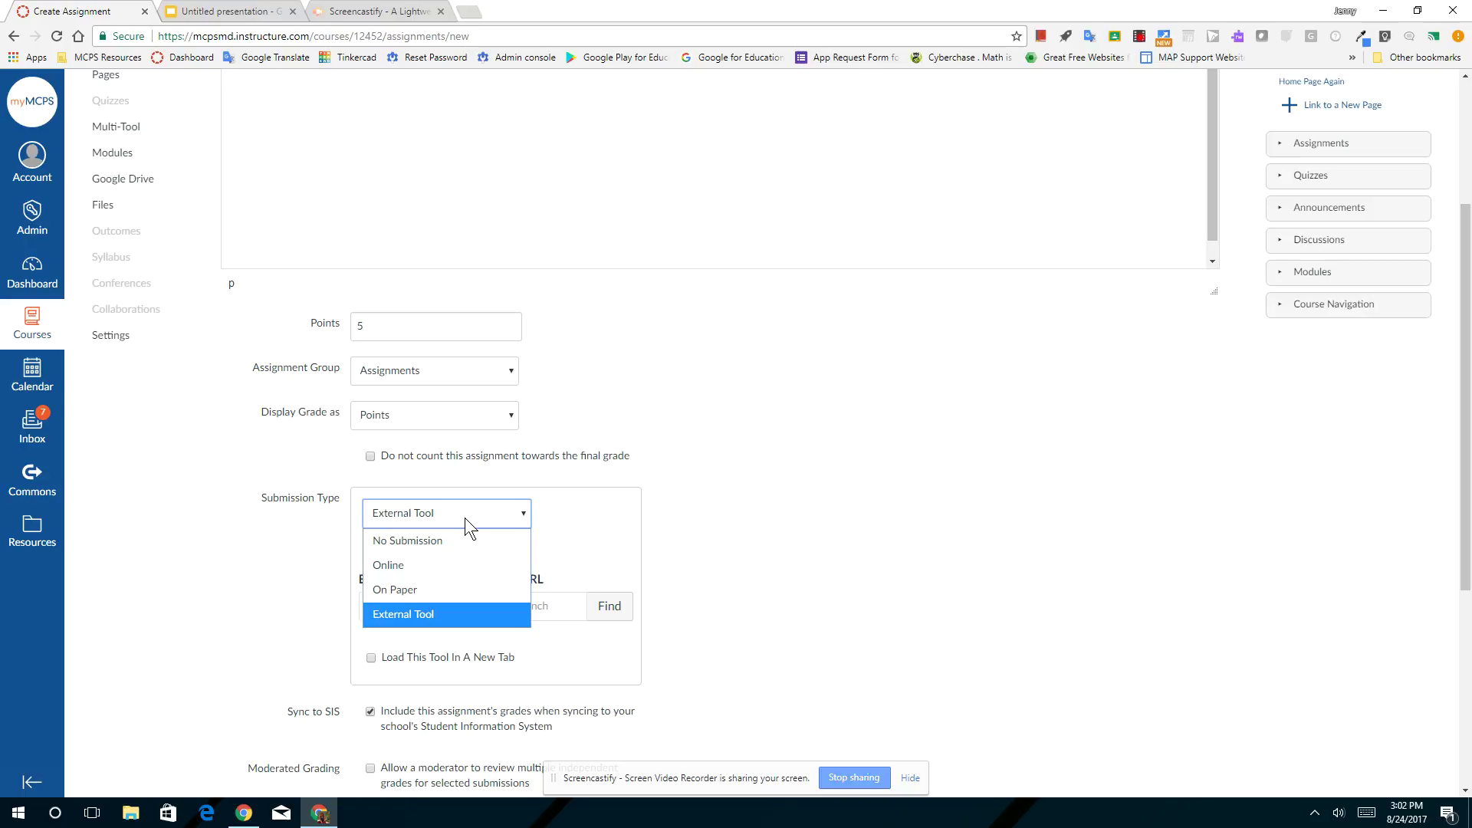
click(458, 609)
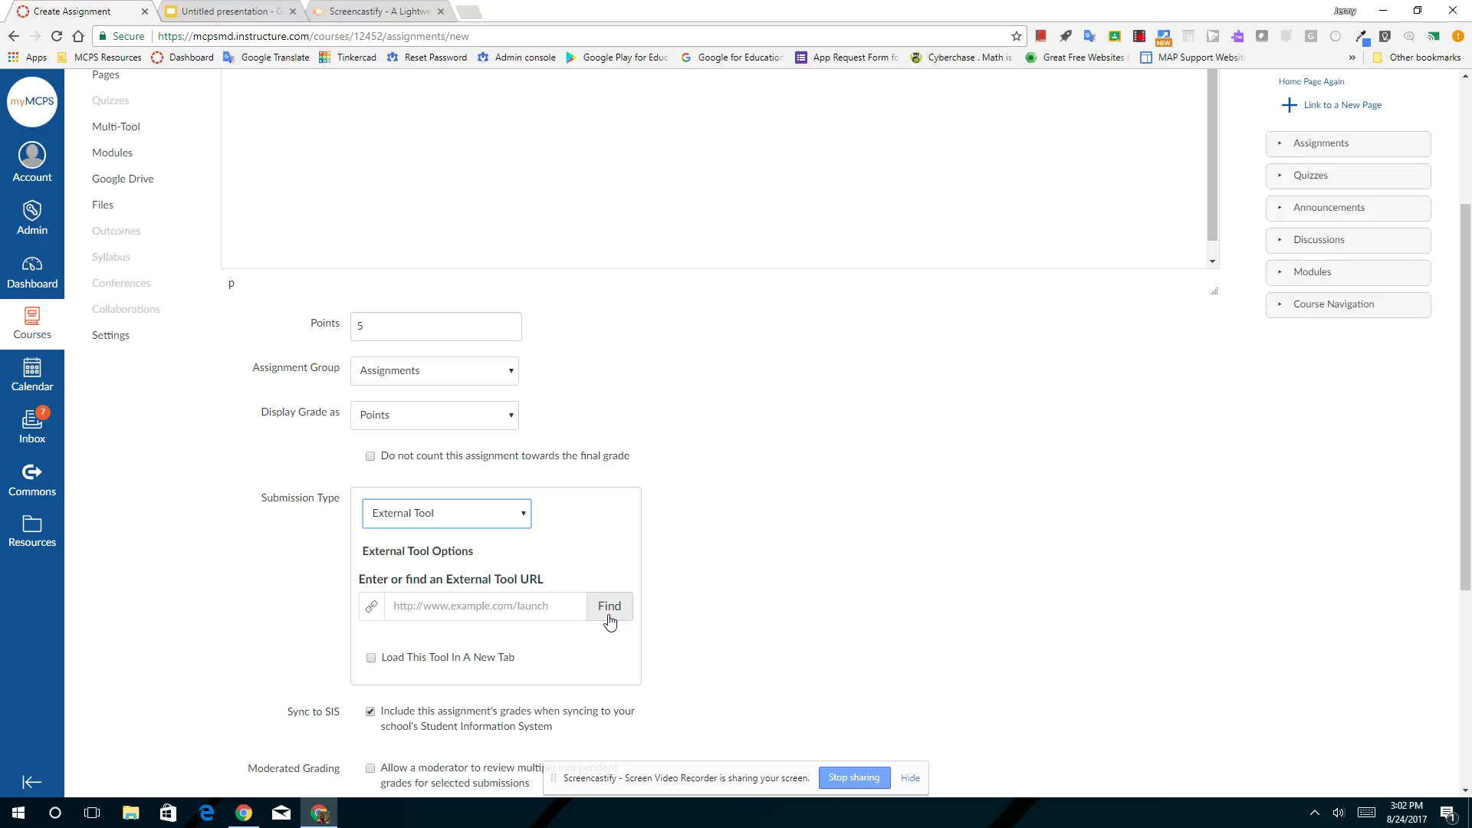
click(608, 619)
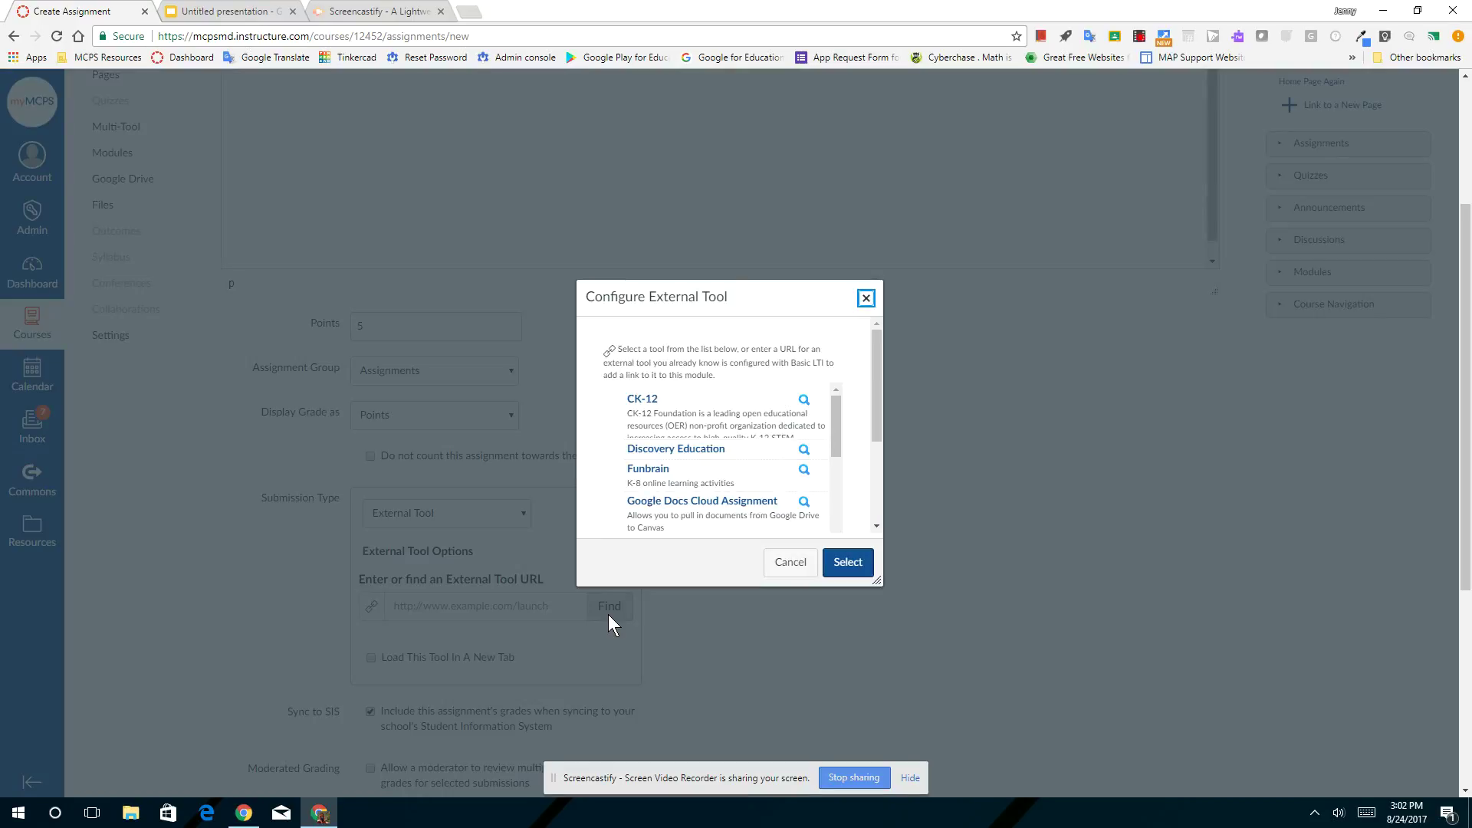
Link the Google Docs Cloud Assignment tool to the '3-2-1 All About You' document
click(693, 506)
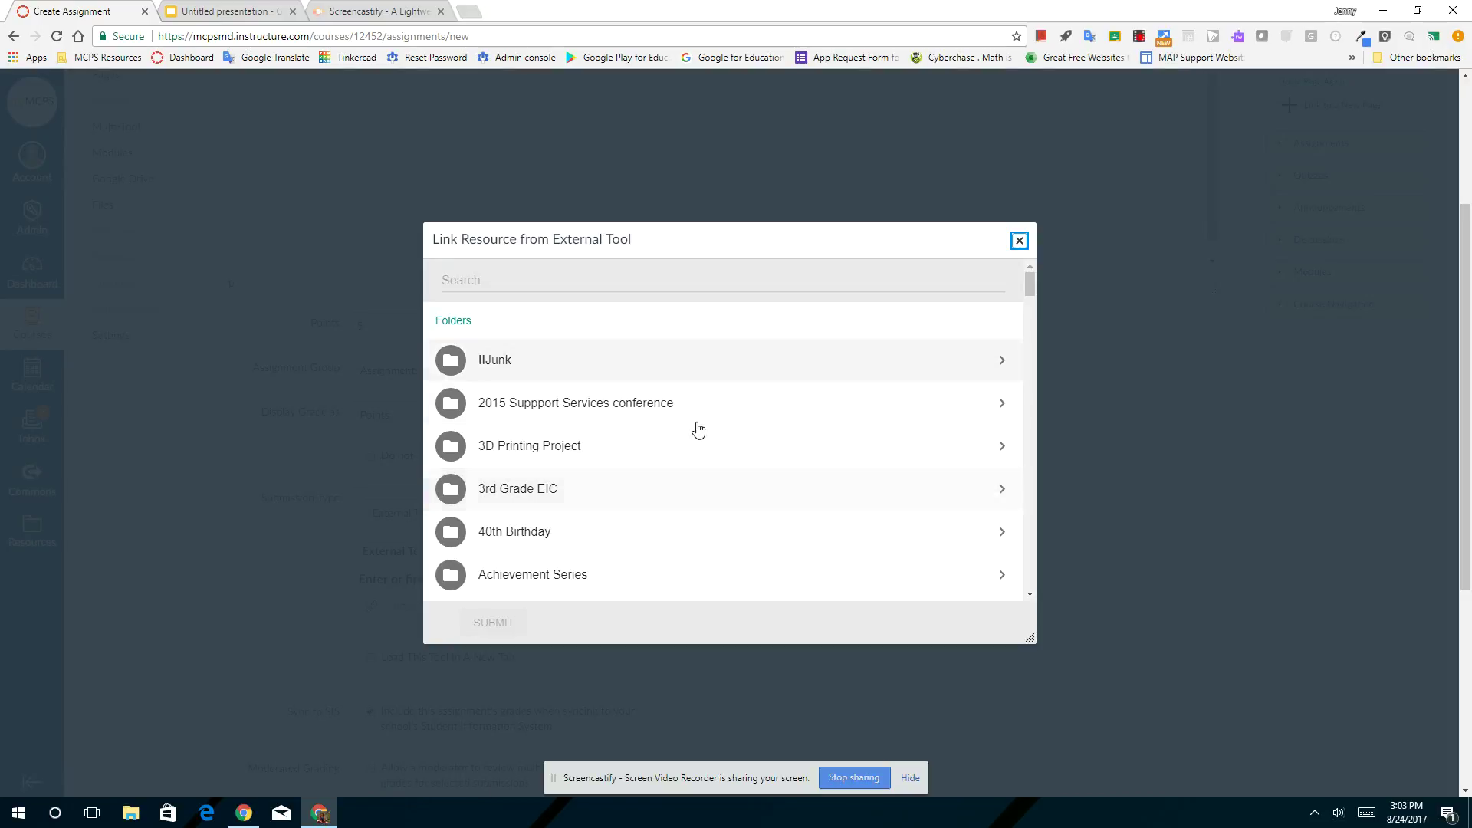
click(472, 279)
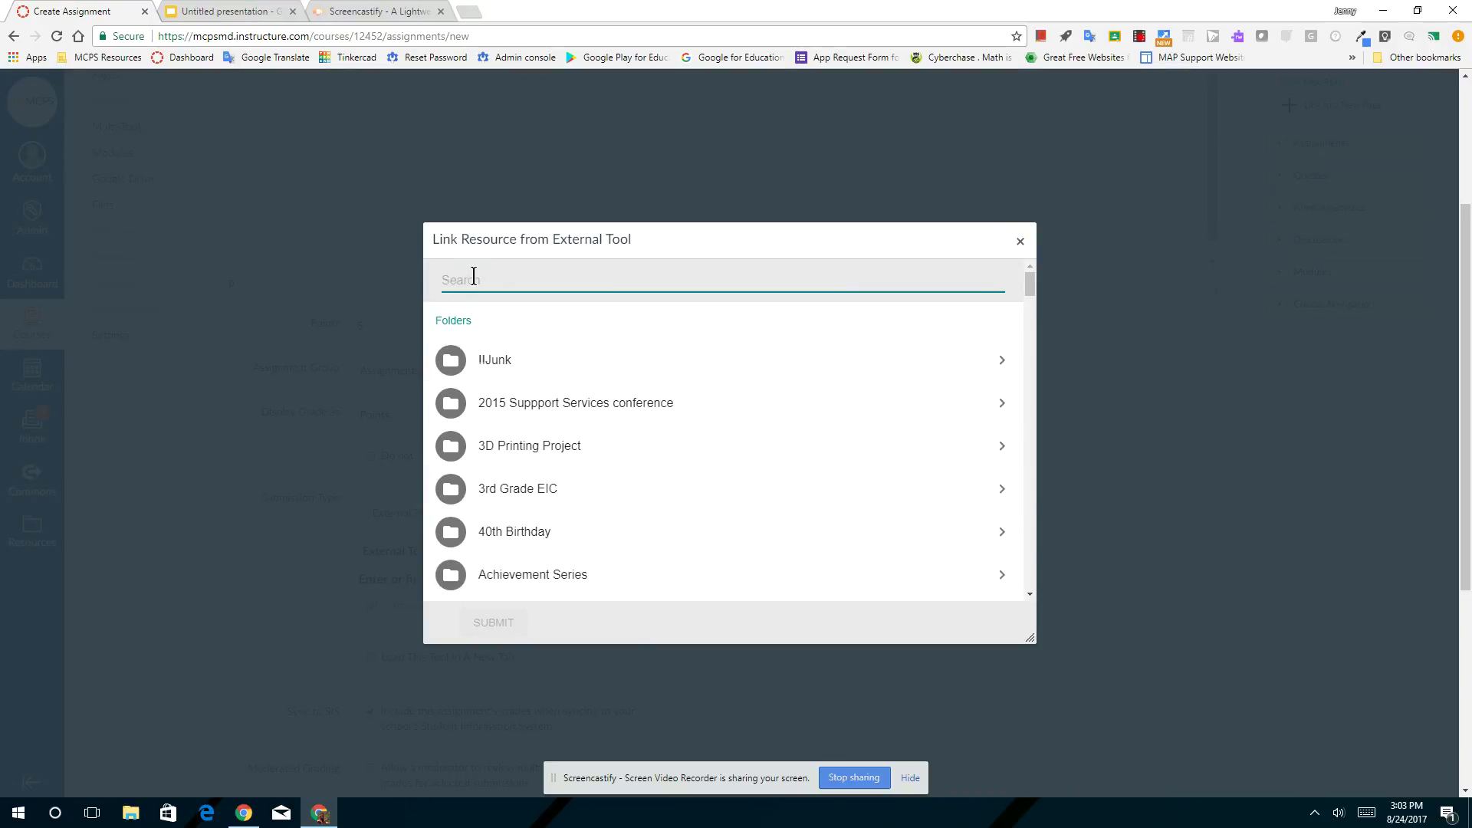
text(3-2)
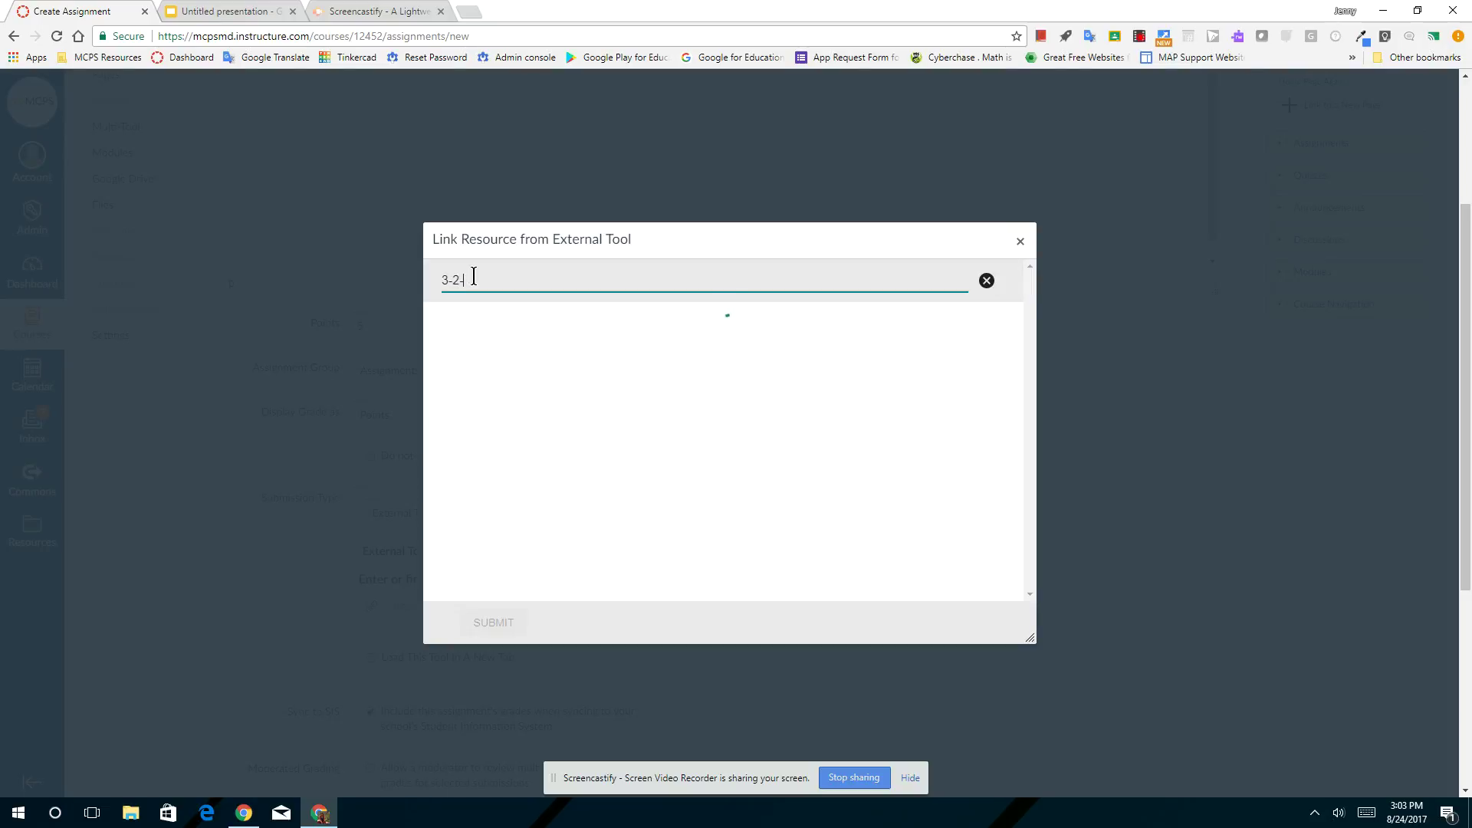
text(-1)
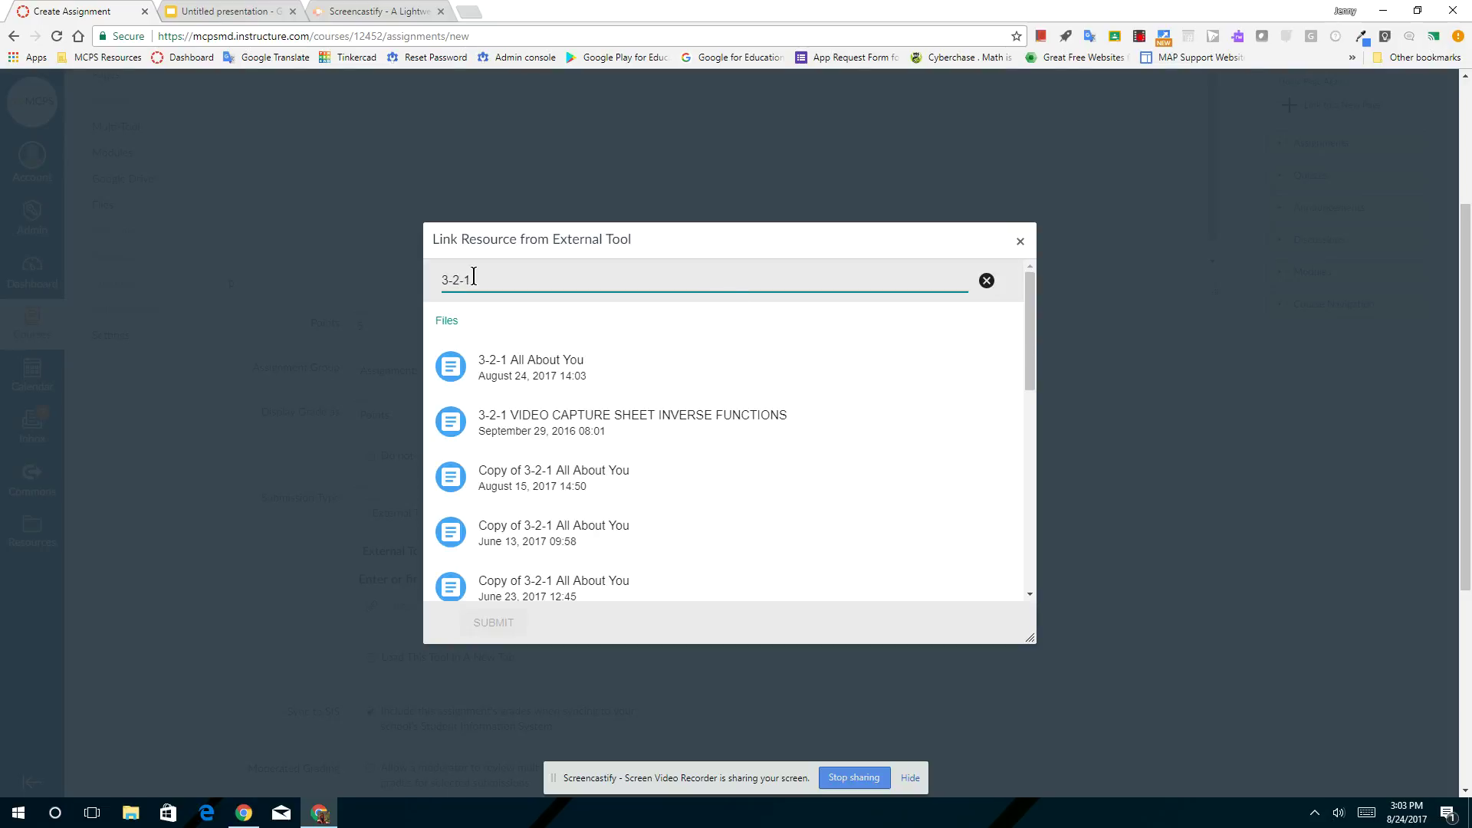
click(506, 367)
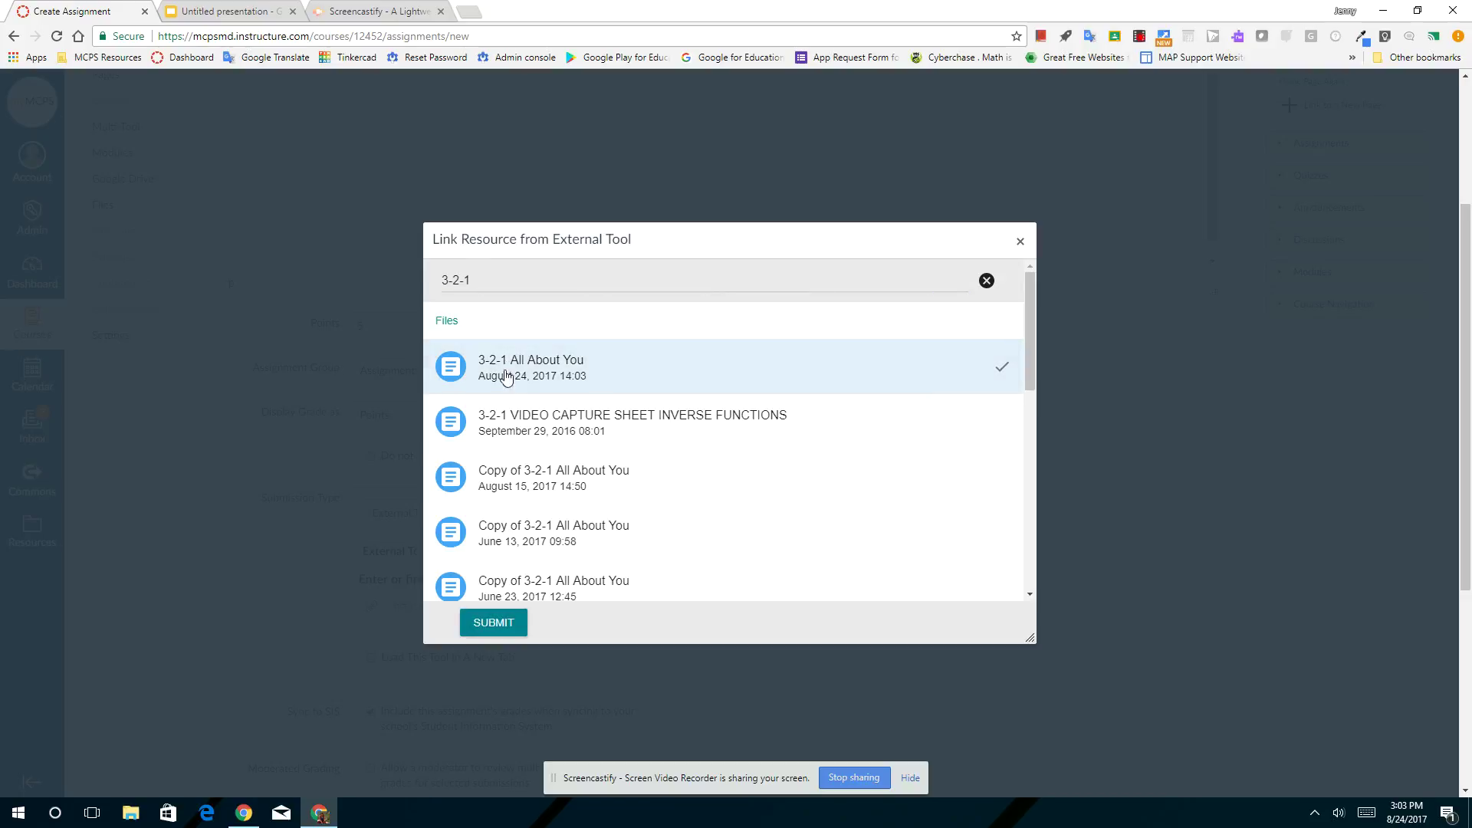
click(493, 625)
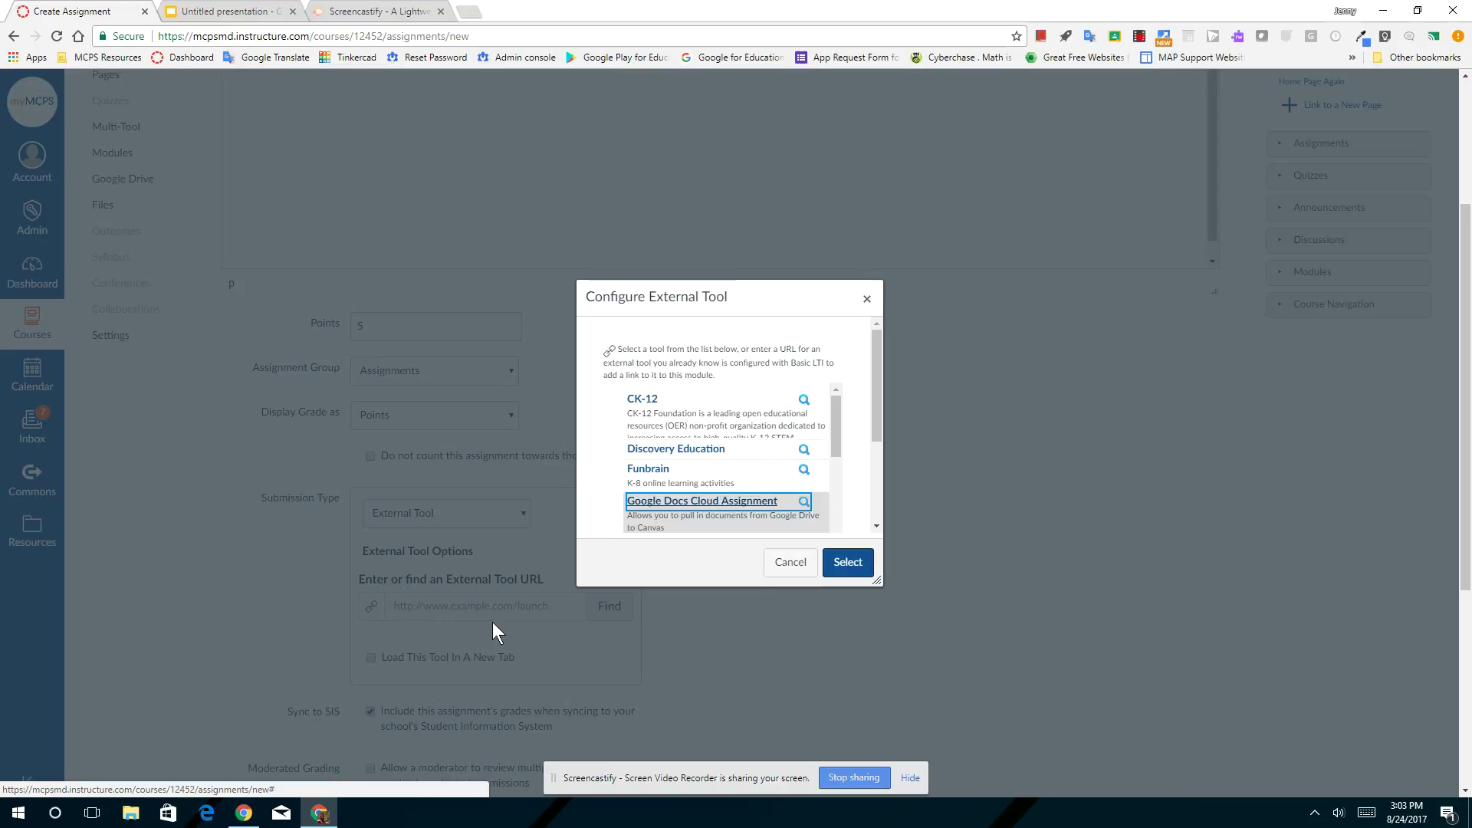
click(848, 561)
click(848, 562)
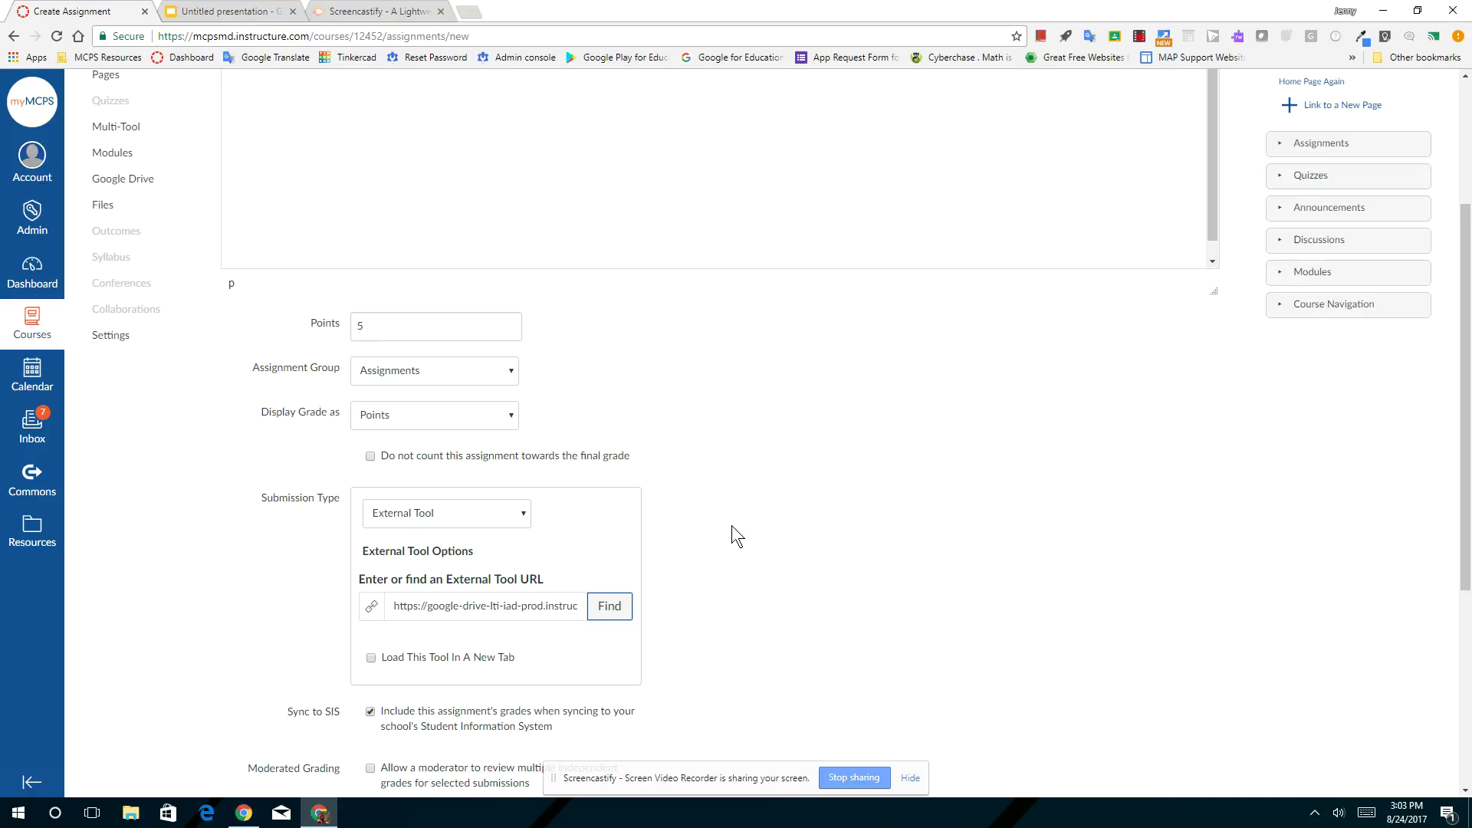
scroll(733, 528, down, 2)
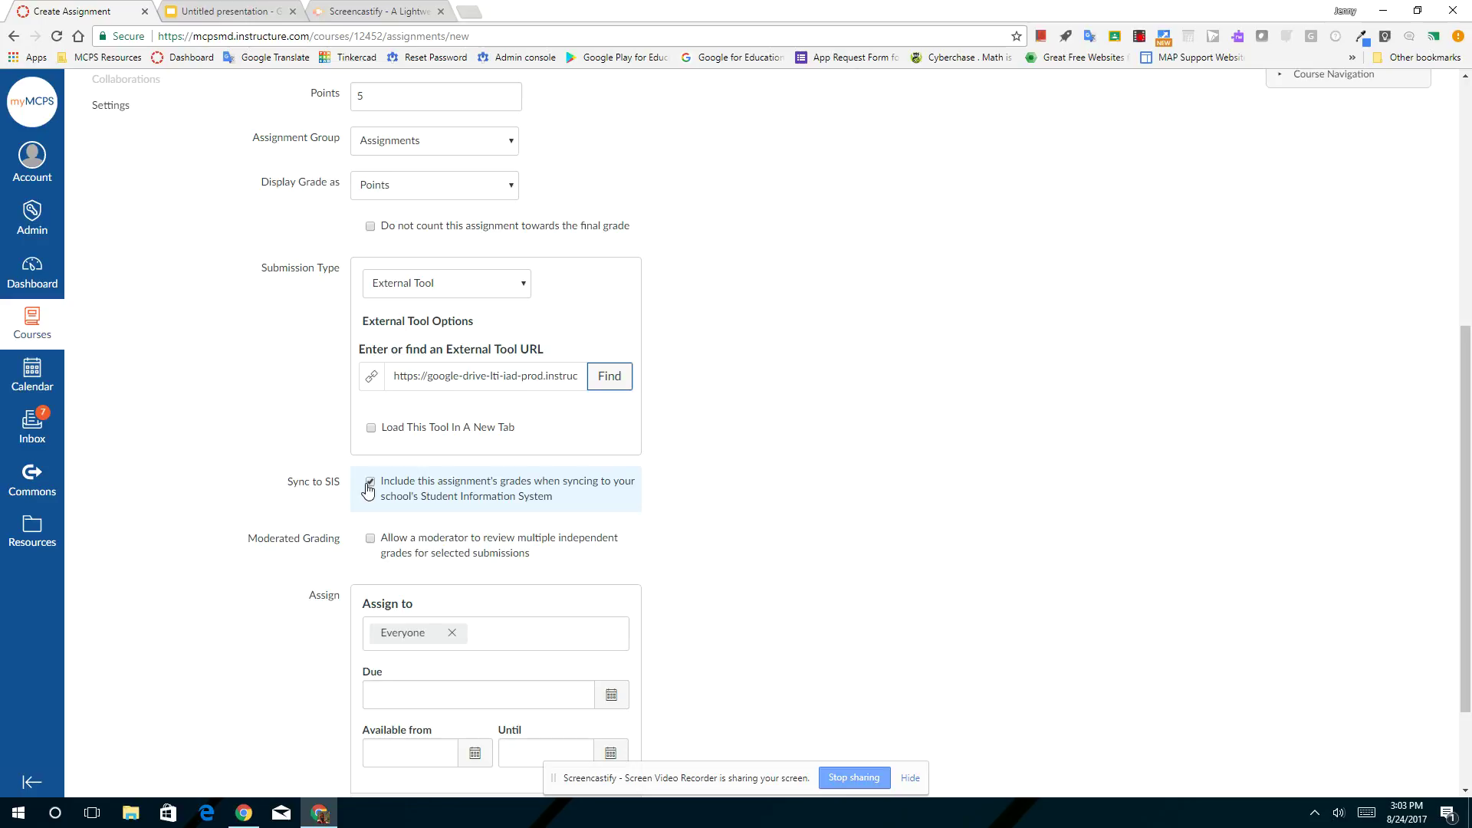
scroll(739, 508, down, 2)
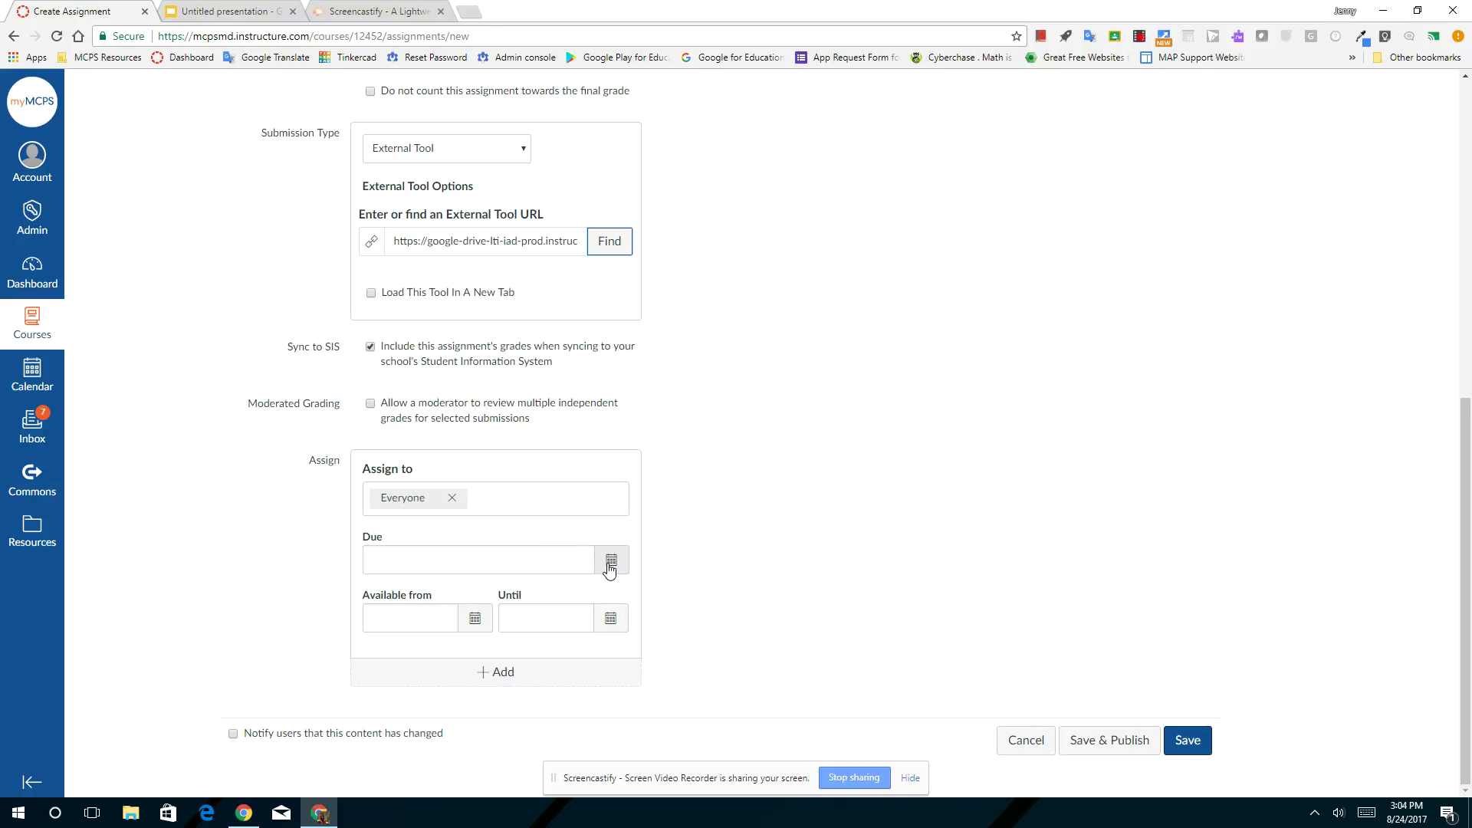
Set the assignment due date to September 8, 2017
click(610, 563)
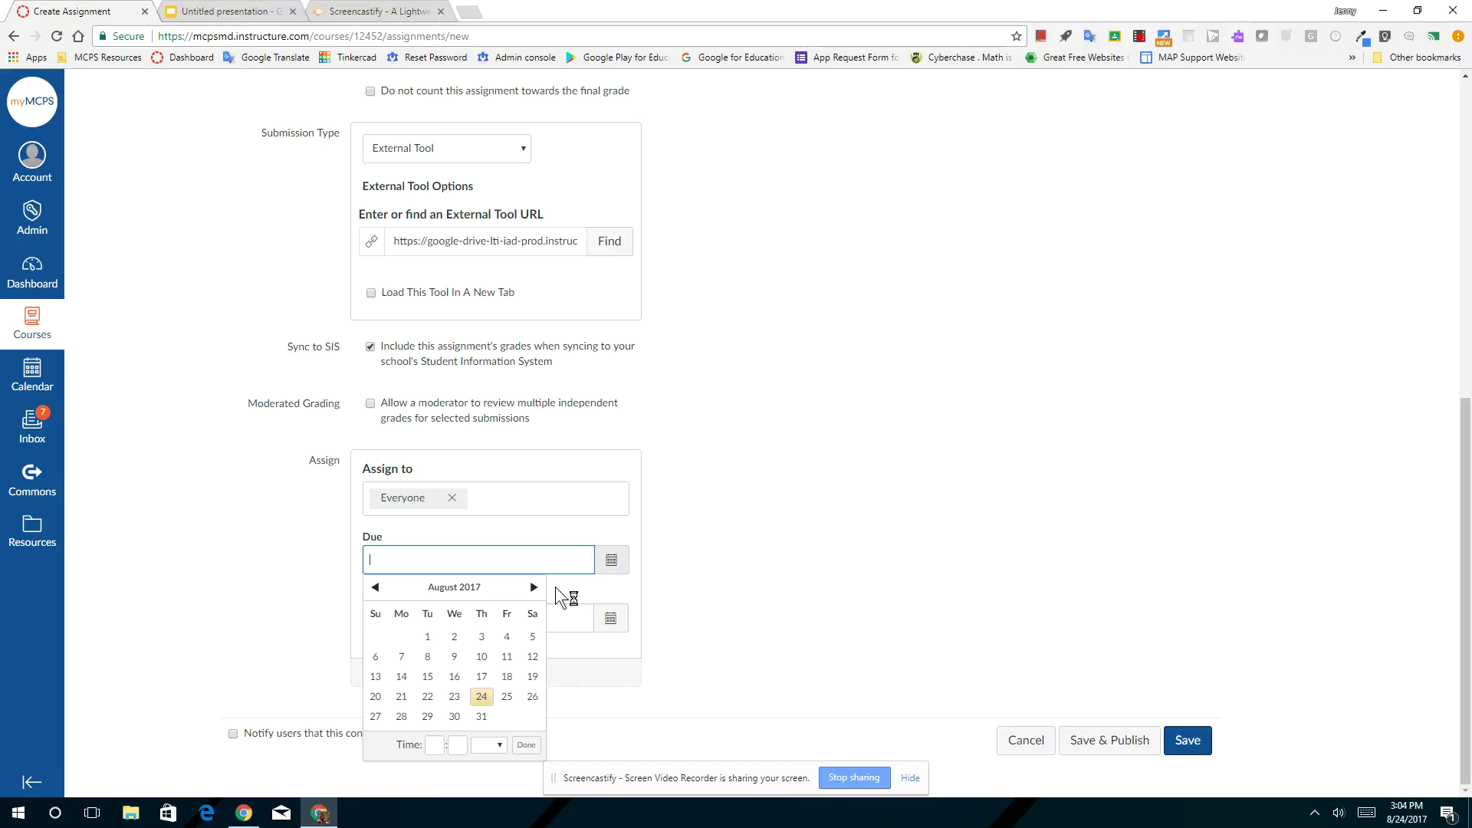
click(534, 587)
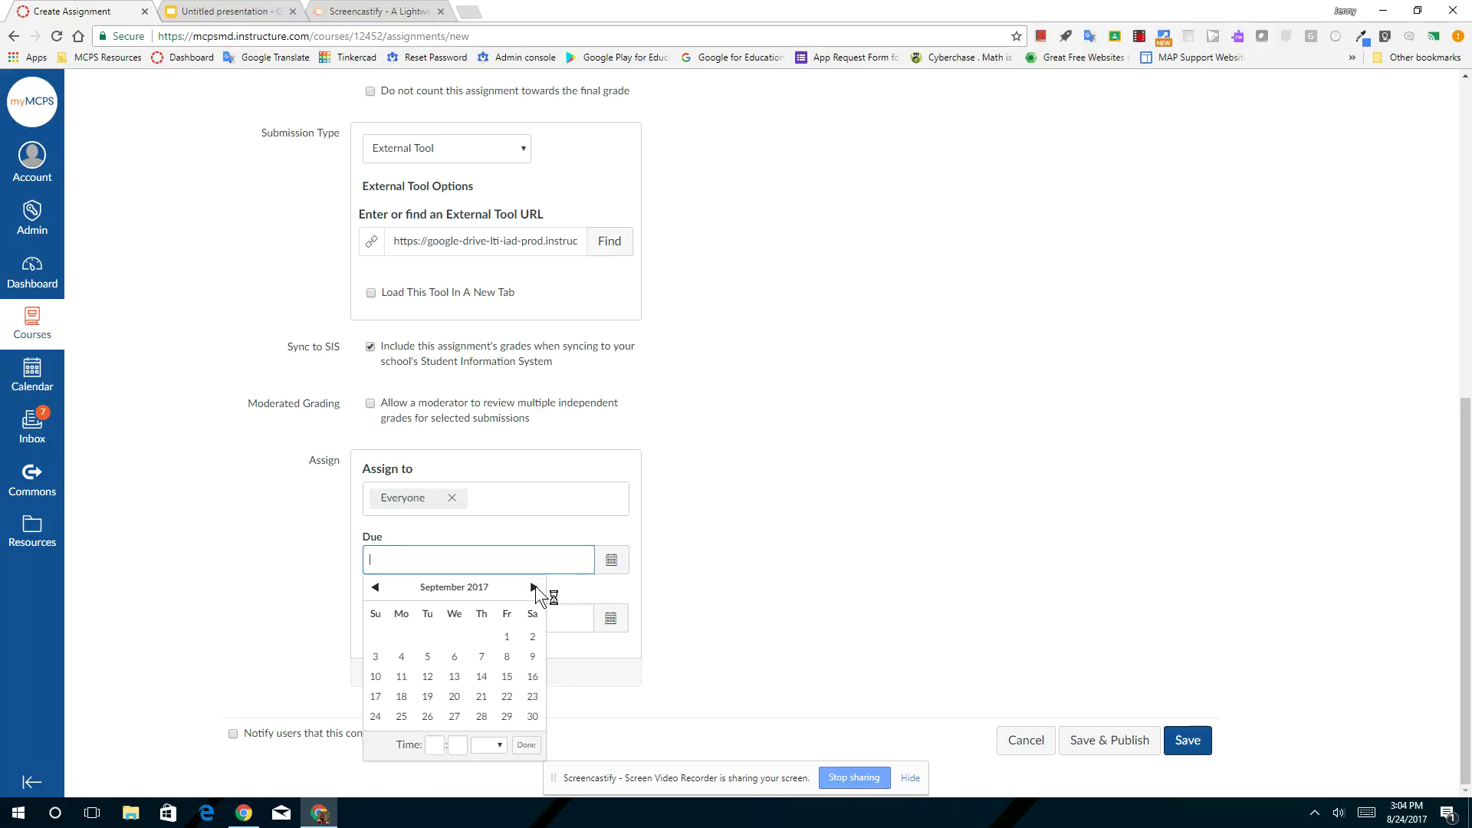
click(507, 657)
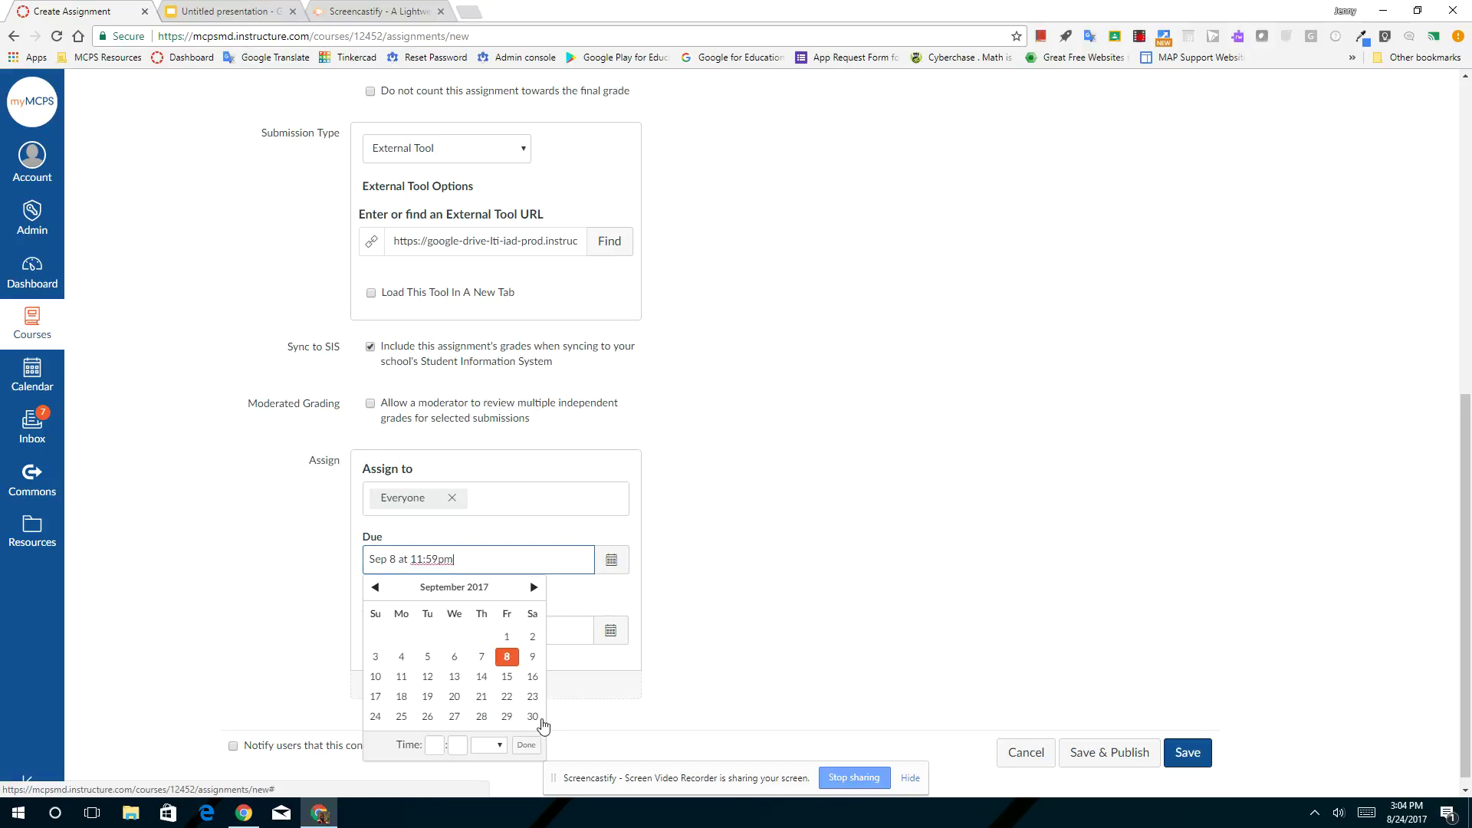
click(527, 745)
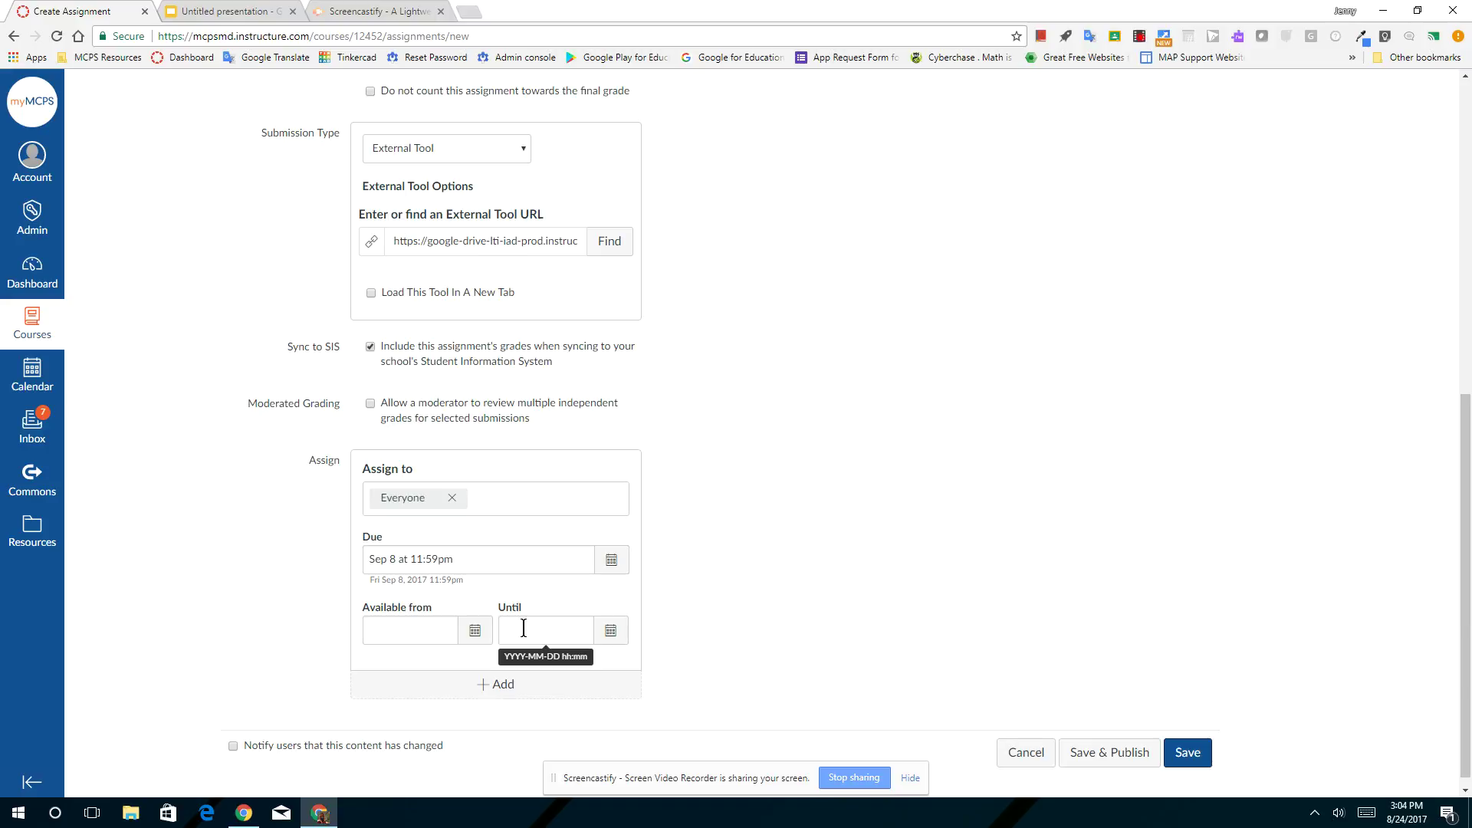
Make the assignment available from September 7 until September 8, then save and publish
click(467, 640)
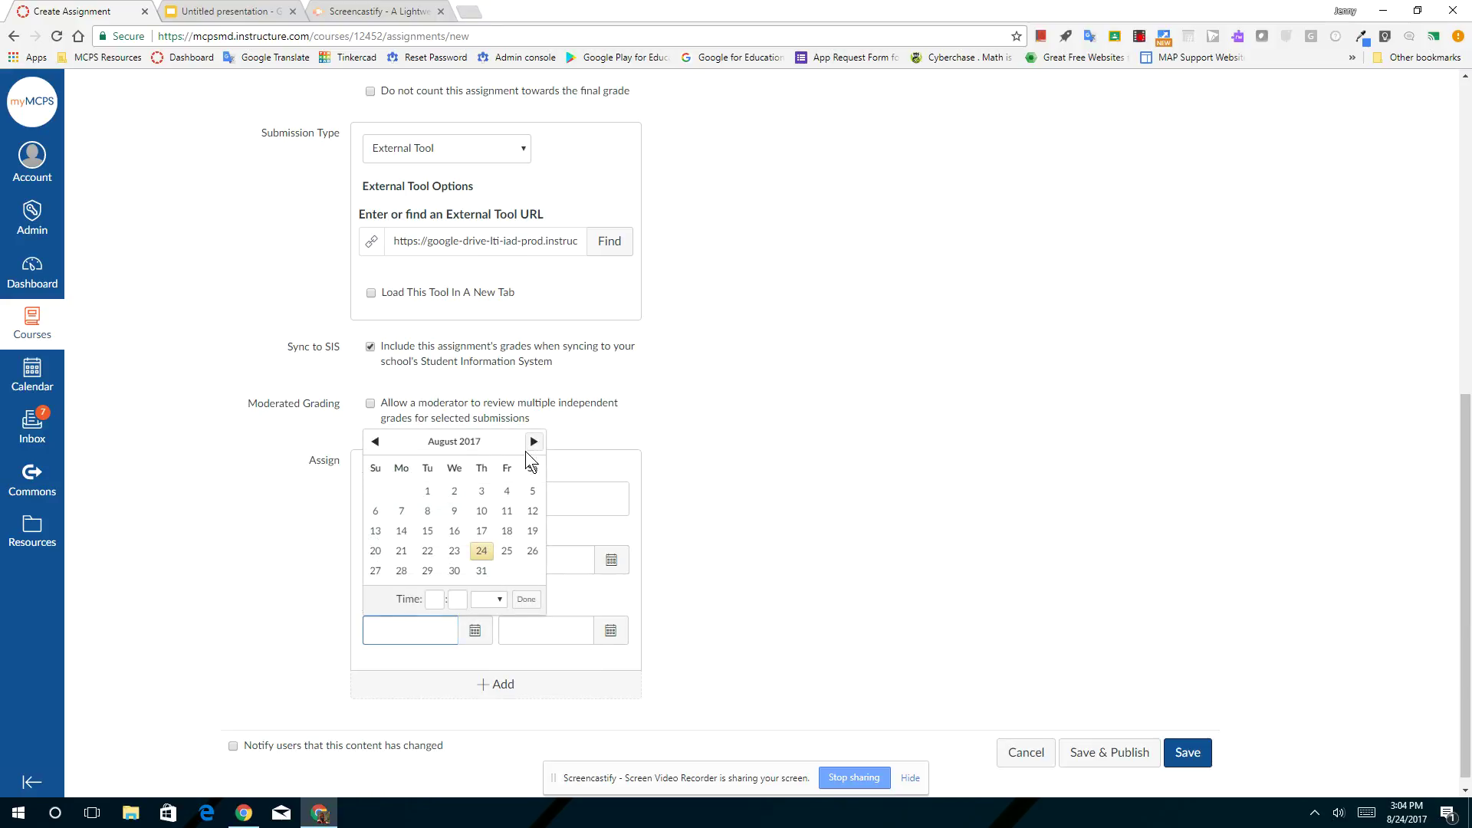
click(531, 442)
click(480, 511)
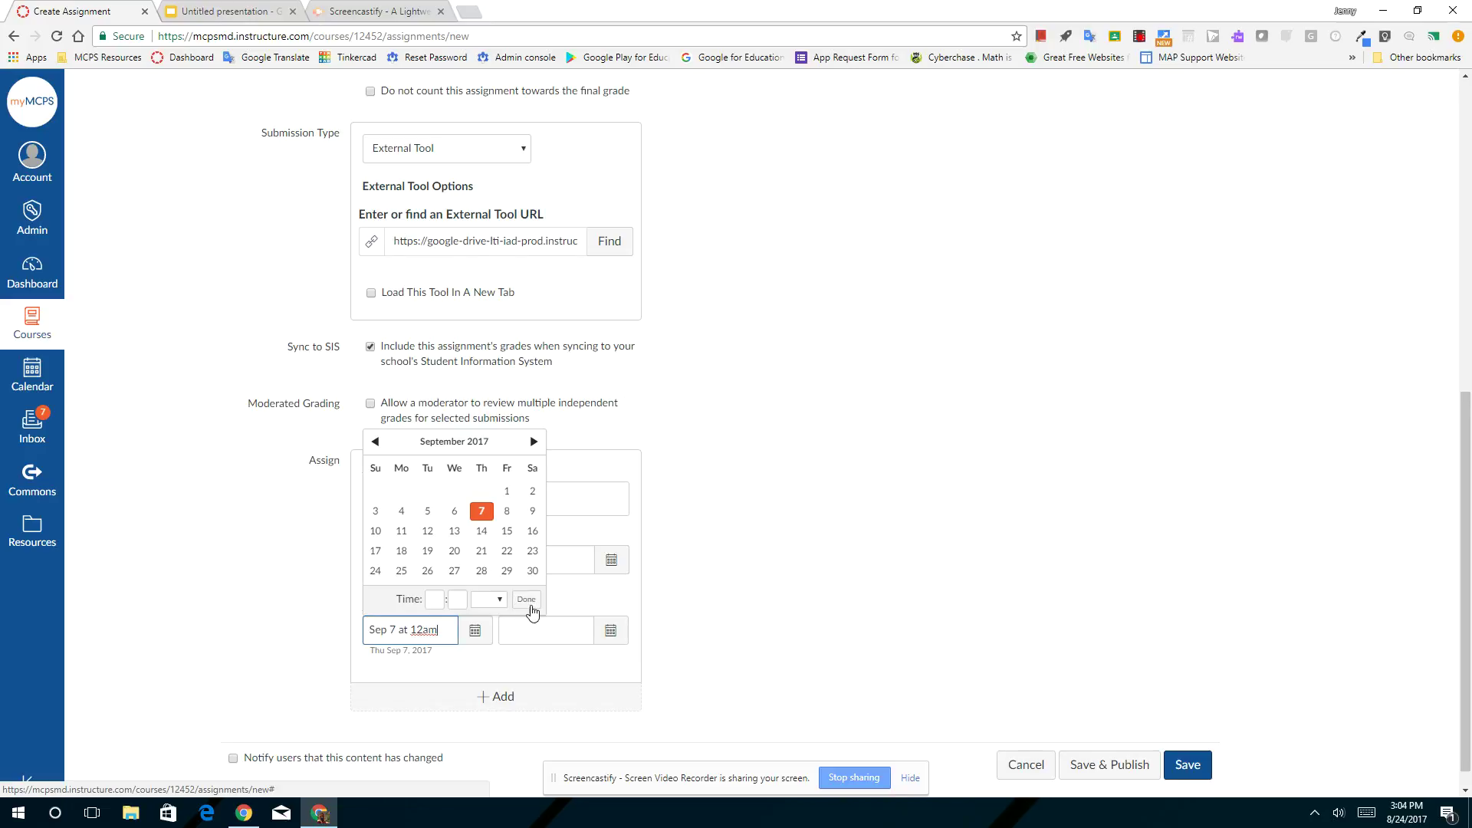
click(530, 601)
click(611, 631)
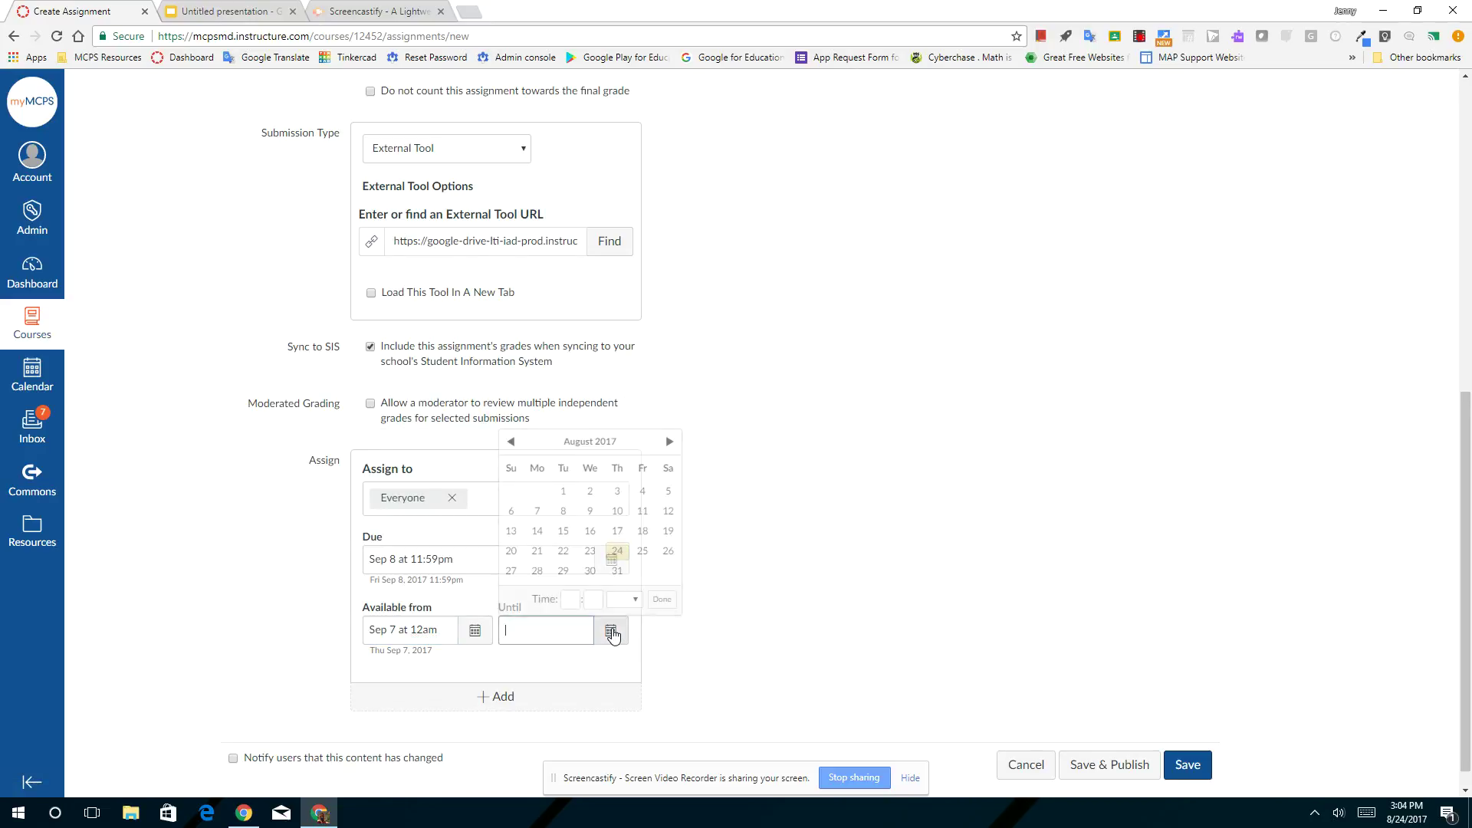
click(667, 441)
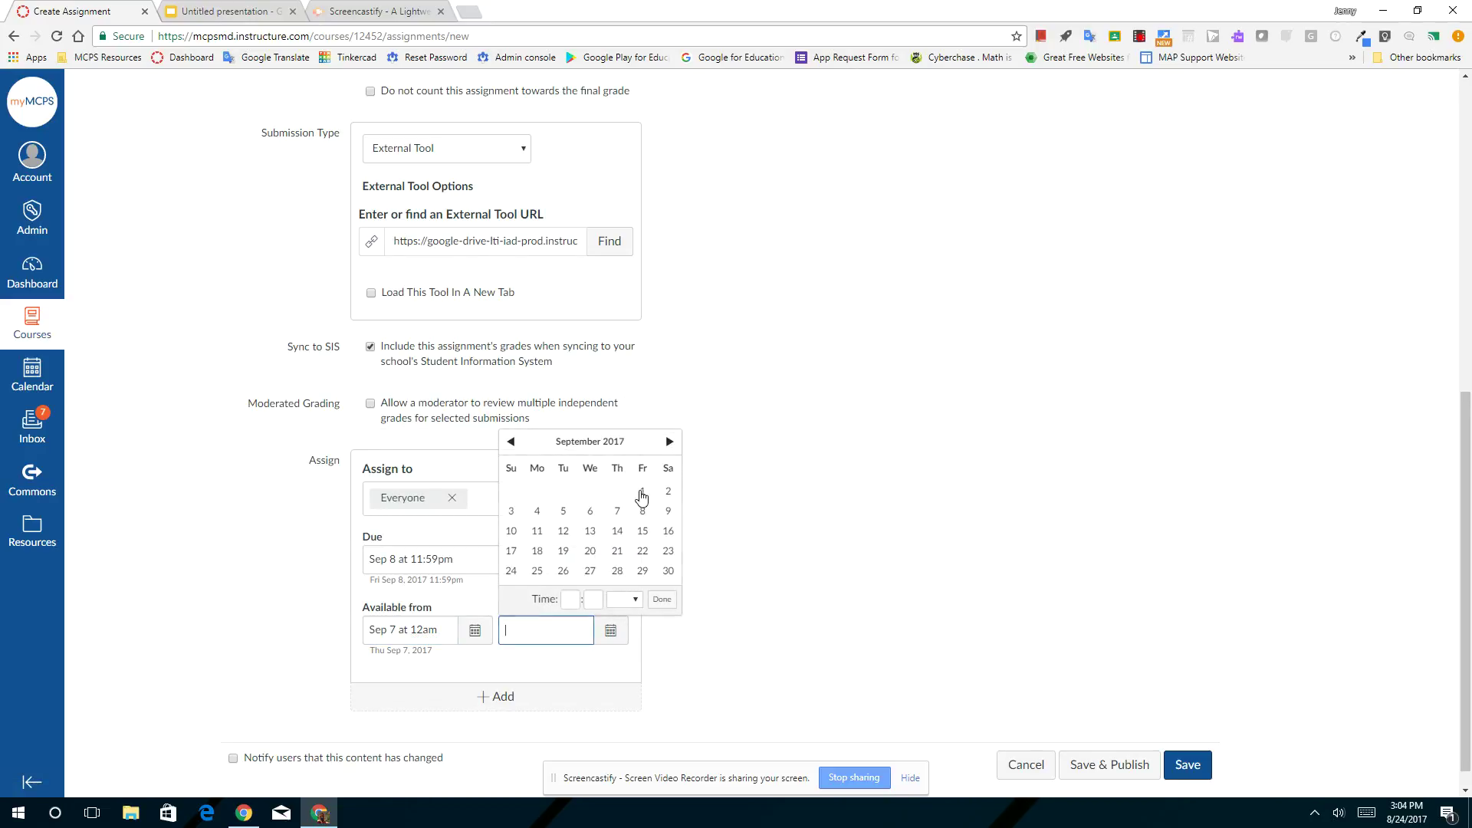
click(643, 512)
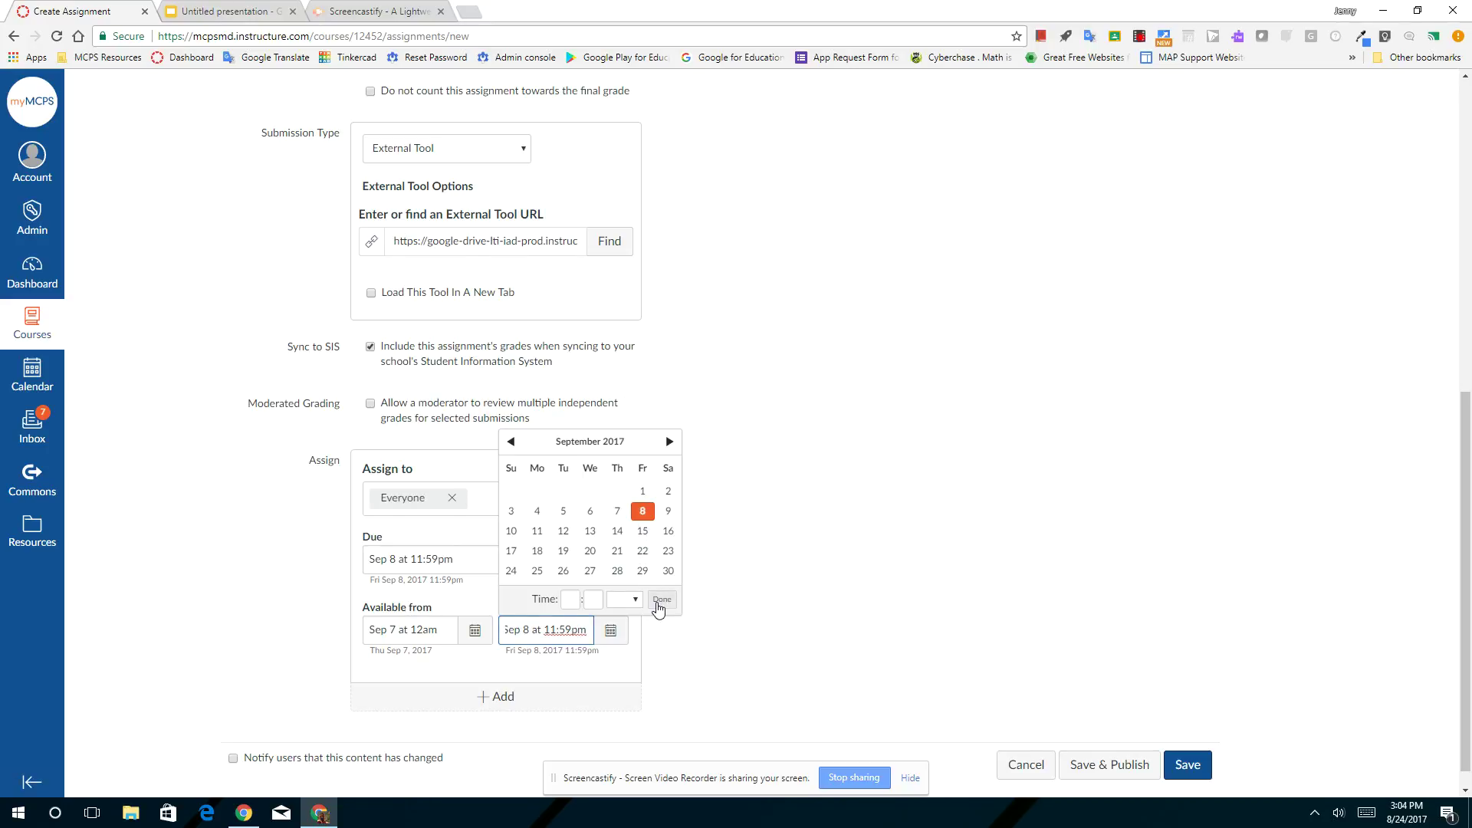
click(657, 602)
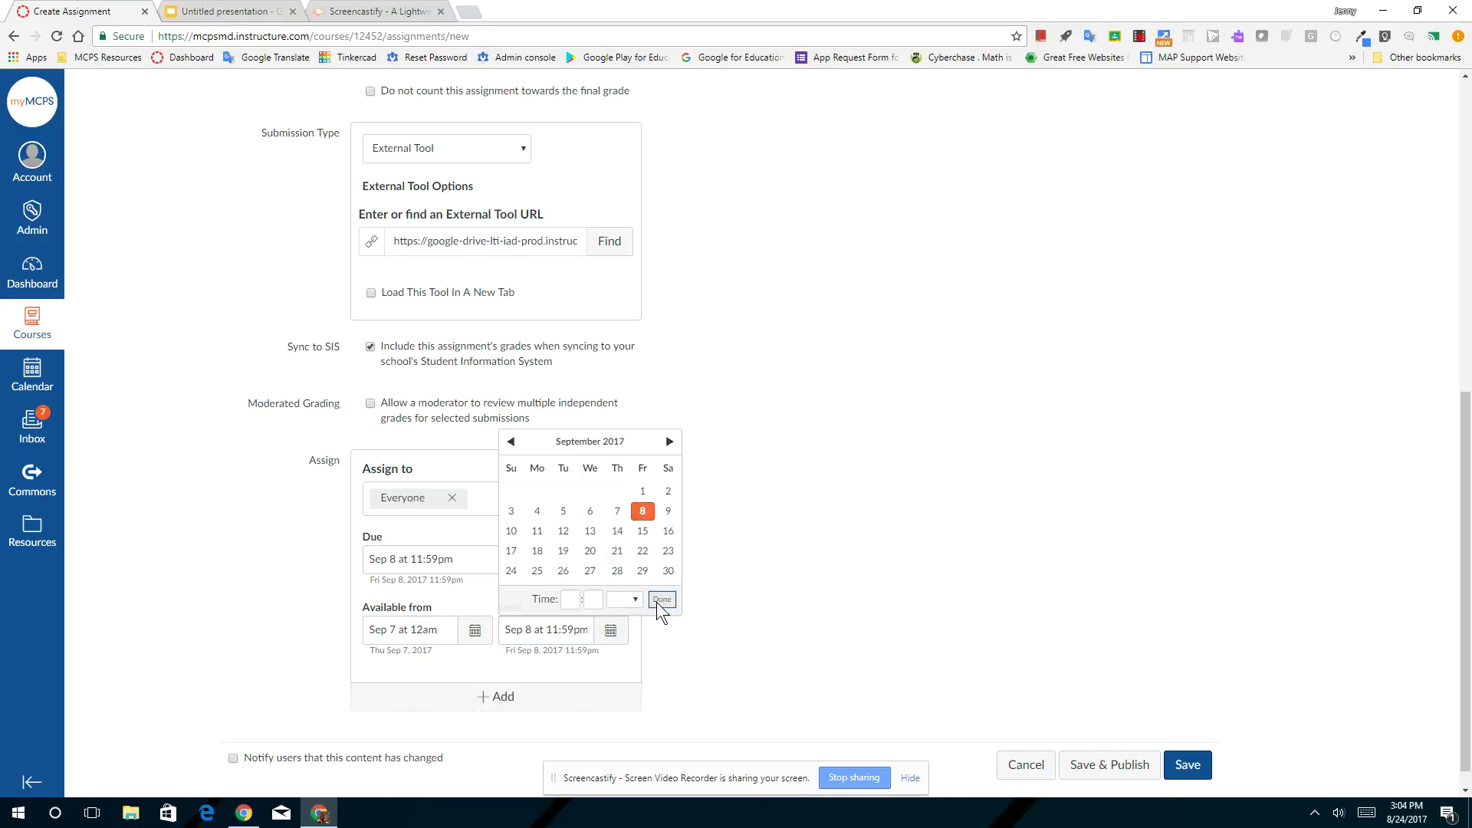
click(1125, 763)
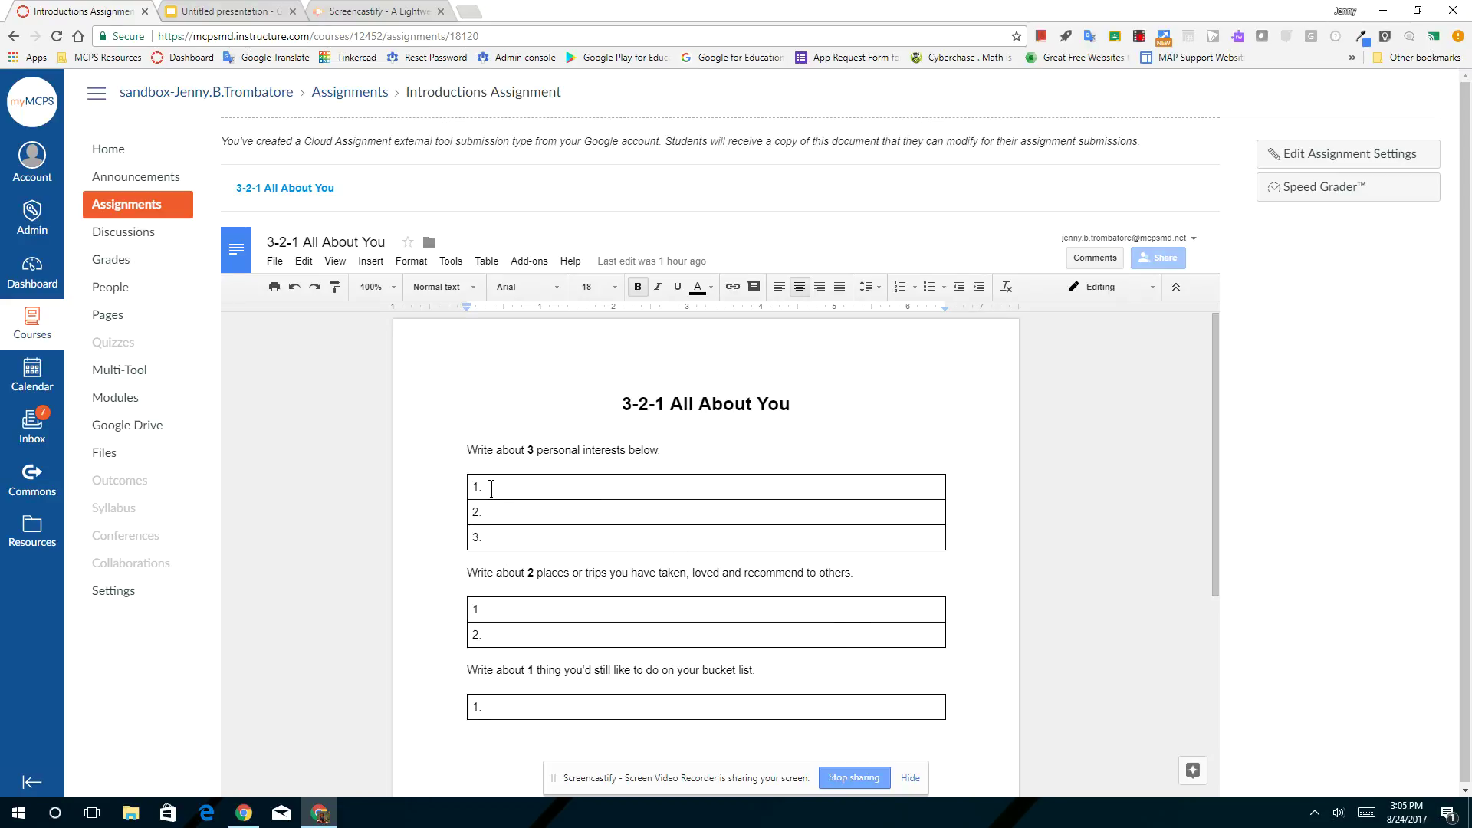
Start editing the first personal-interests row of the embedded '3-2-1 All About You' document
click(492, 489)
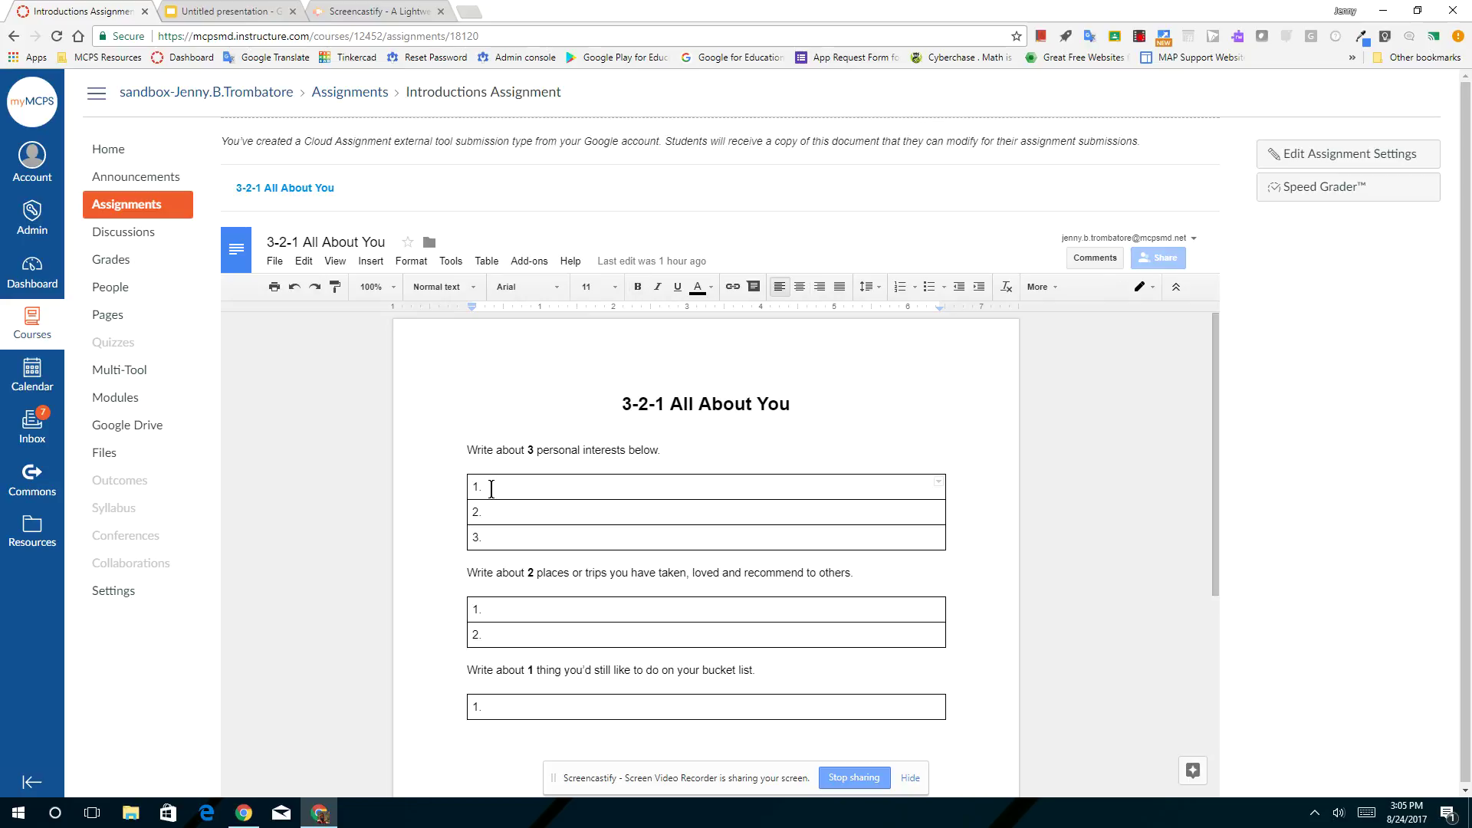